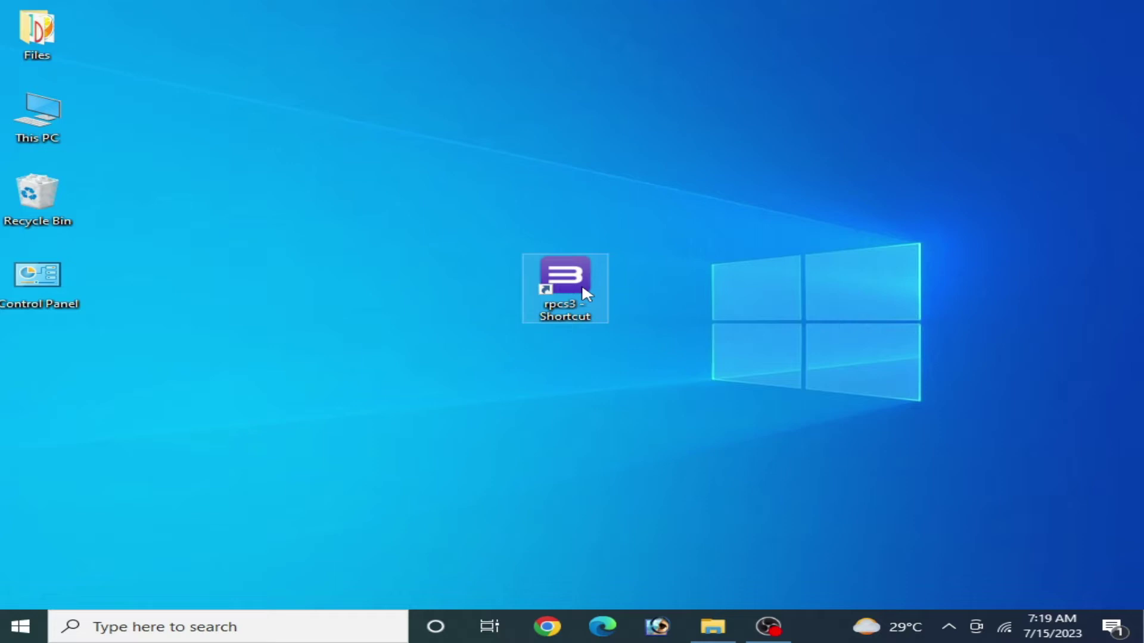
- Launch rpcs3 from its desktop shortcut, ending with Run as administrator
{"action": "right_click", "coordinate": [566, 286]}
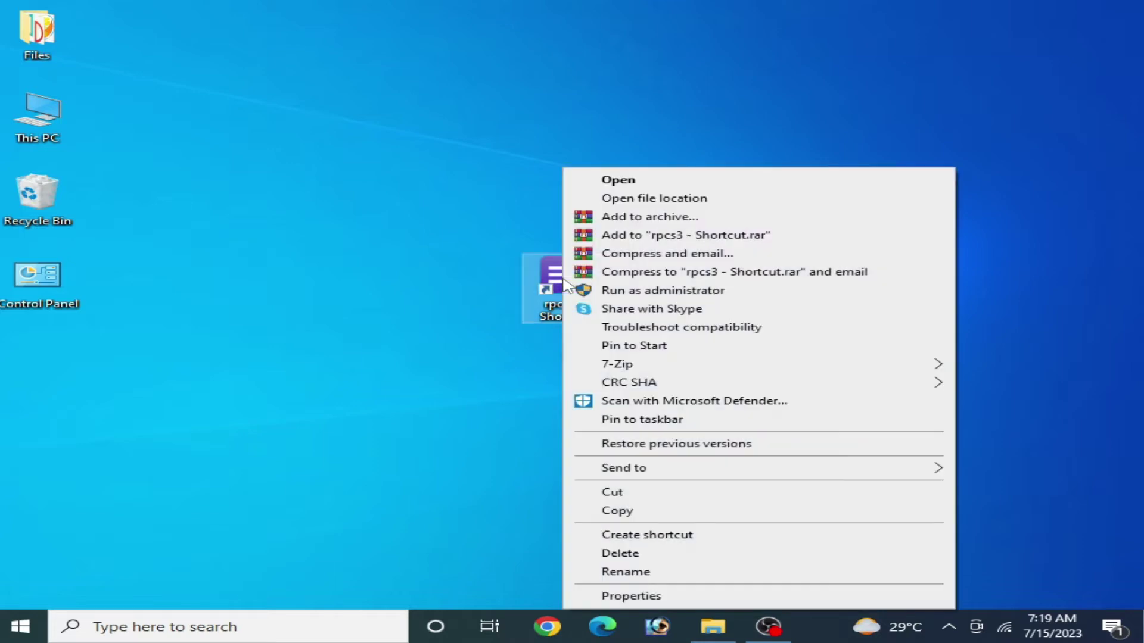
{"action": "left_click", "coordinate": [618, 180]}
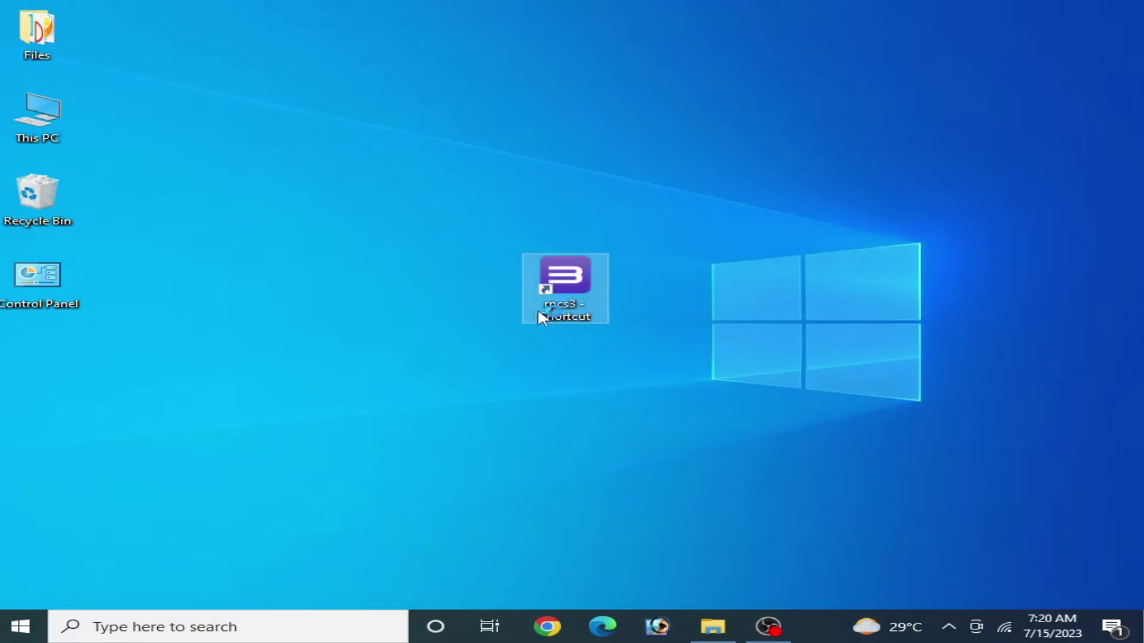
{"action": "right_click", "coordinate": [573, 291]}
{"action": "left_click", "coordinate": [609, 181]}
{"action": "right_click", "coordinate": [572, 281]}
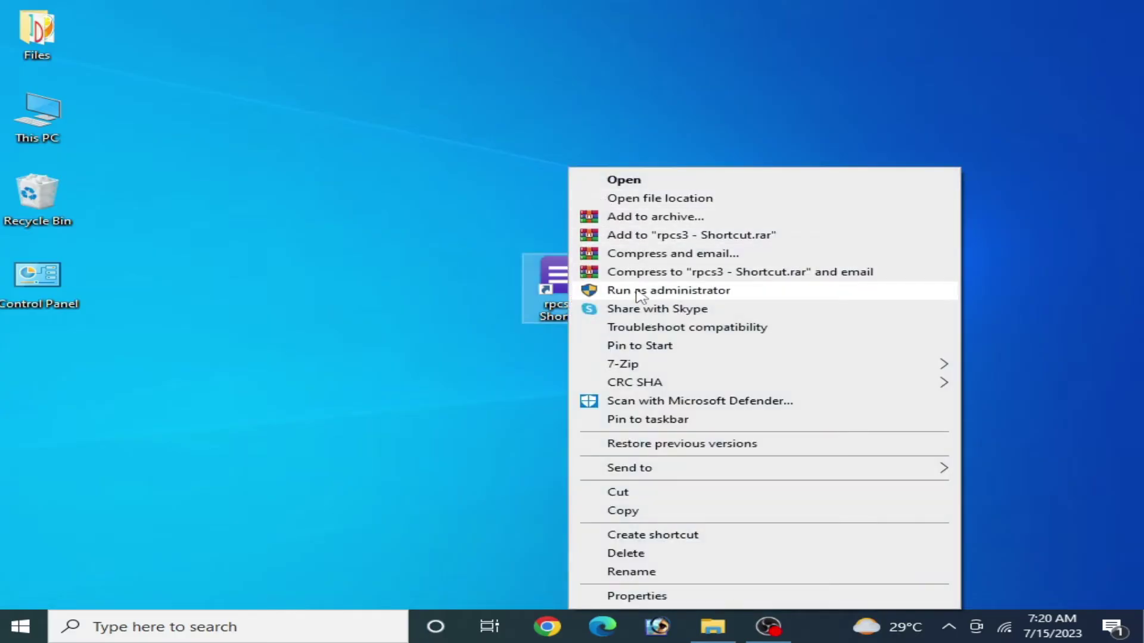
{"action": "left_click", "coordinate": [670, 292]}
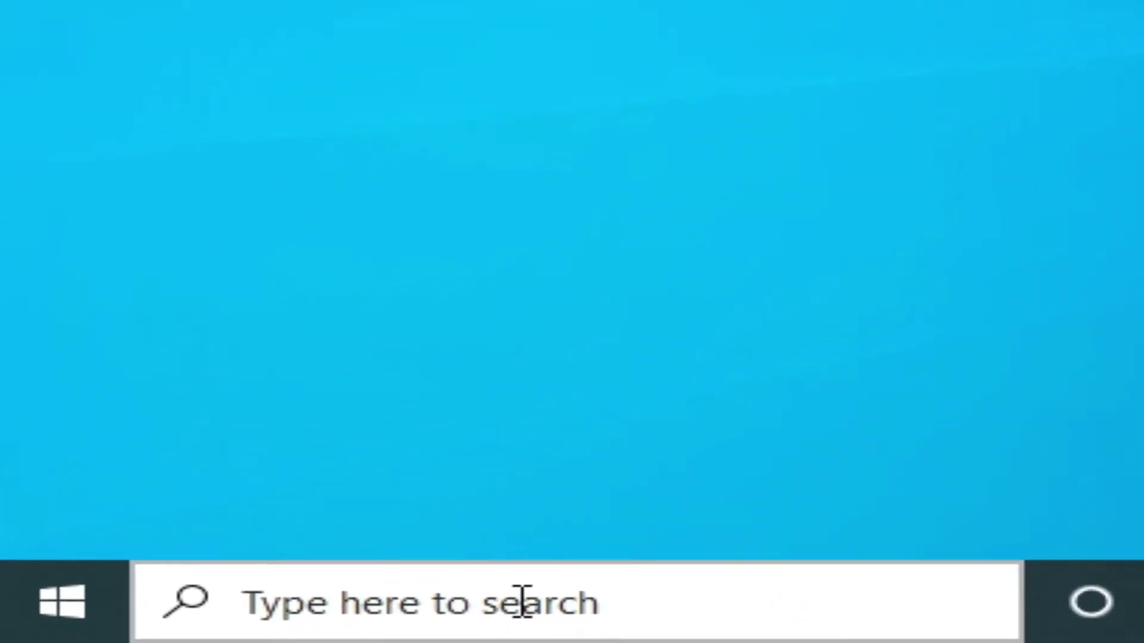
- Open the %temp% folder through Windows search
{"action": "left_click", "coordinate": [583, 597]}
{"action": "type", "text": "%"}
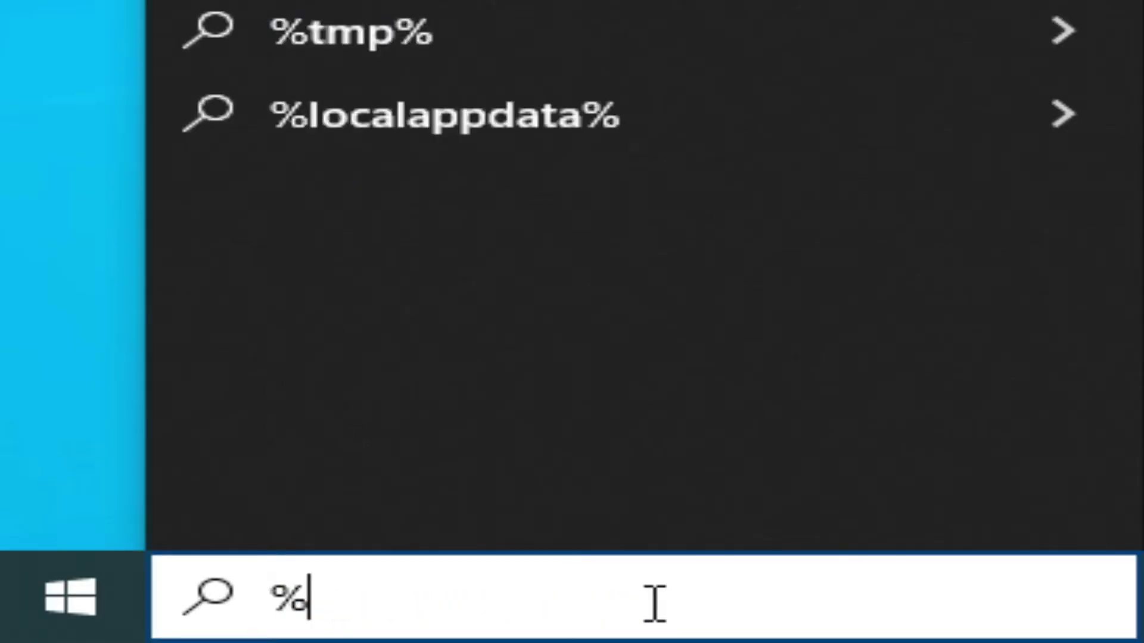
{"action": "type", "text": "temp"}
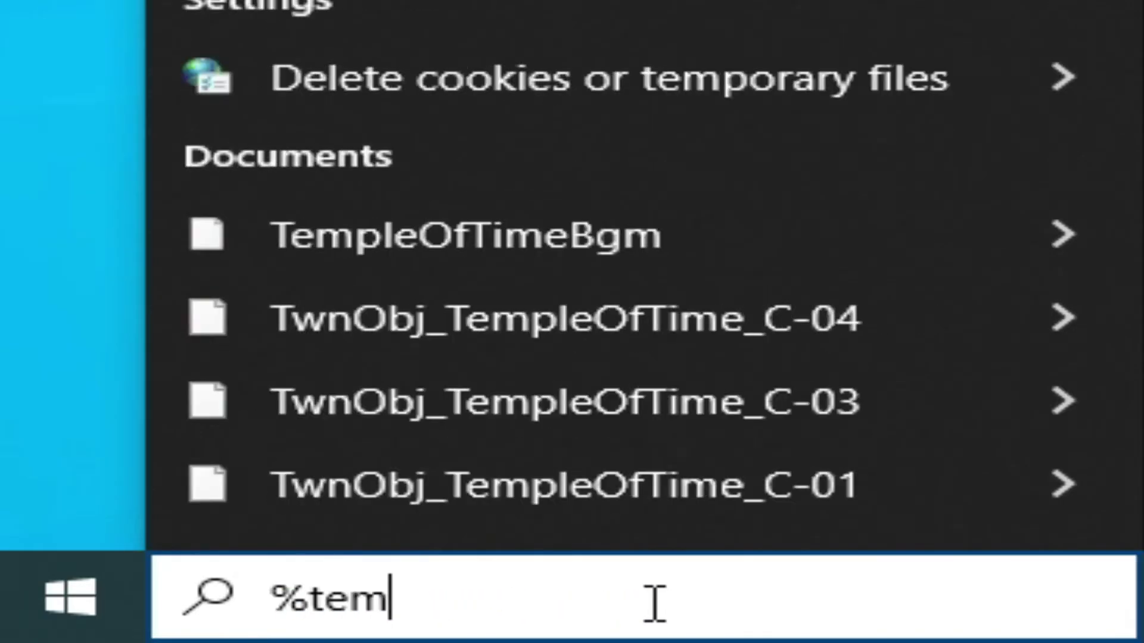
{"action": "type", "text": "%"}
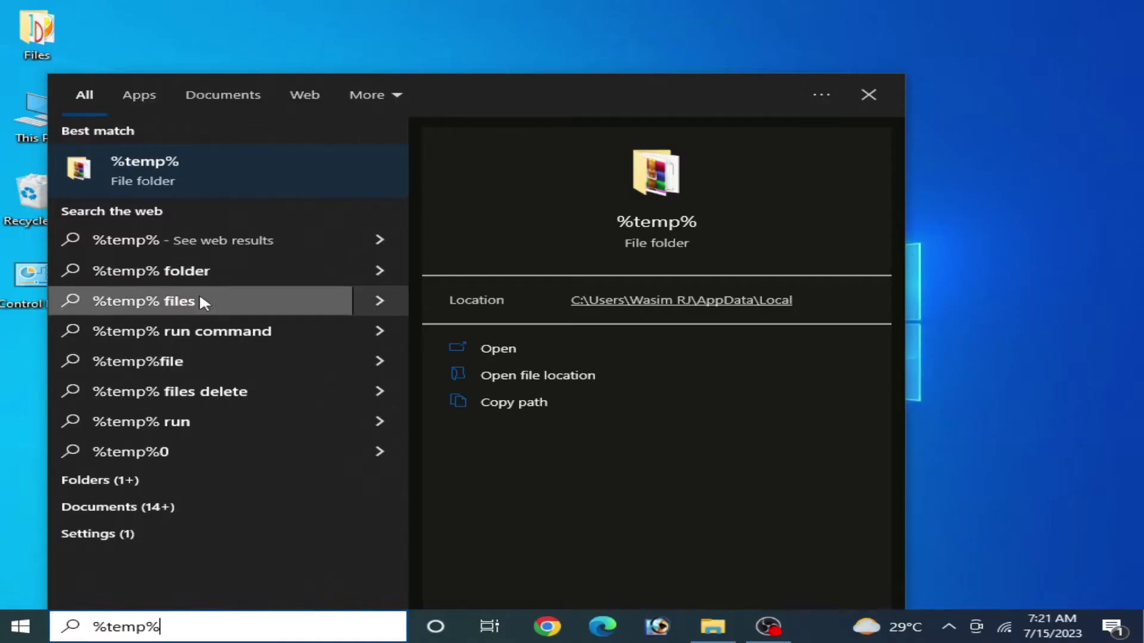
{"action": "left_click", "coordinate": [149, 182]}
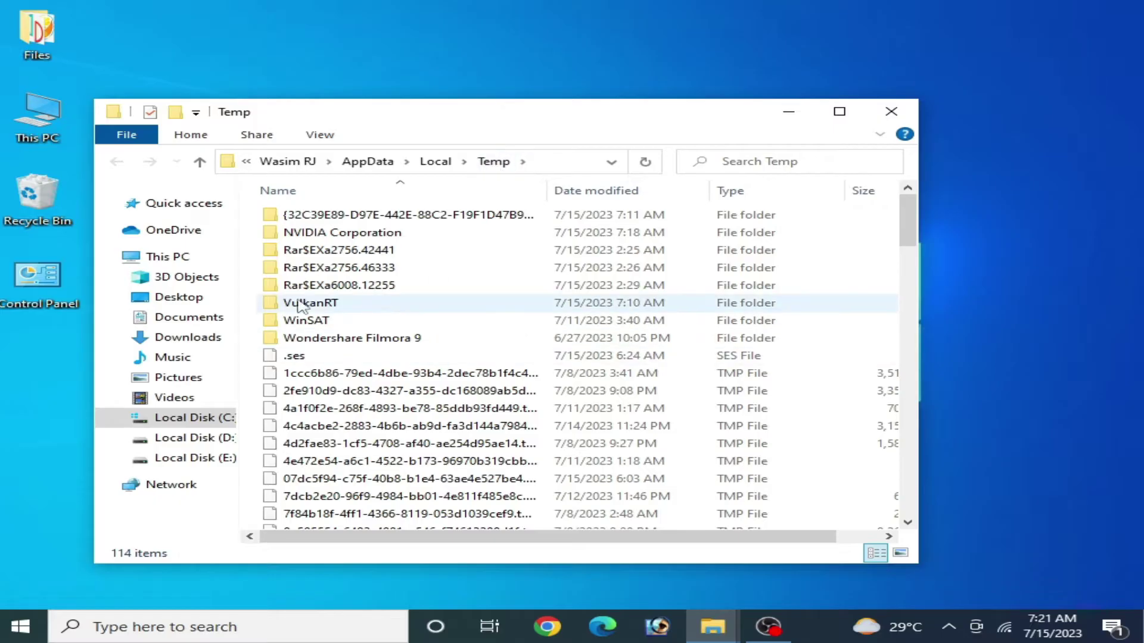
- Delete all 114 Temp items, granting admin permission for all, then close the folder
{"action": "left_click_drag", "start_coordinate": [258, 212], "coordinate": [449, 530]}
{"action": "right_click", "coordinate": [448, 530]}
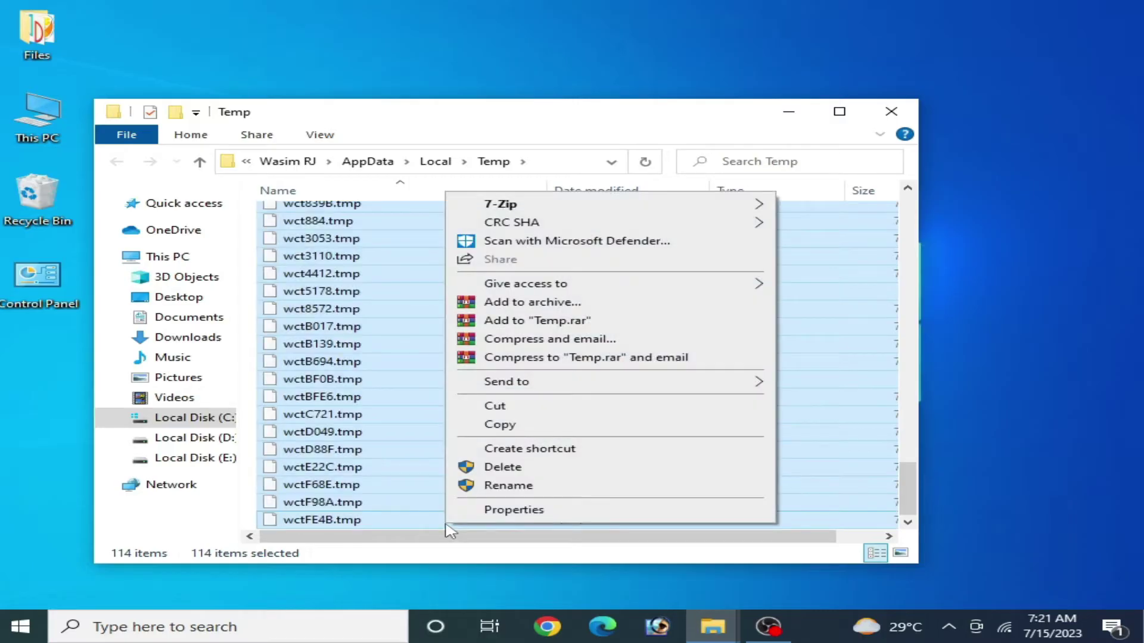
{"action": "left_click", "coordinate": [490, 468]}
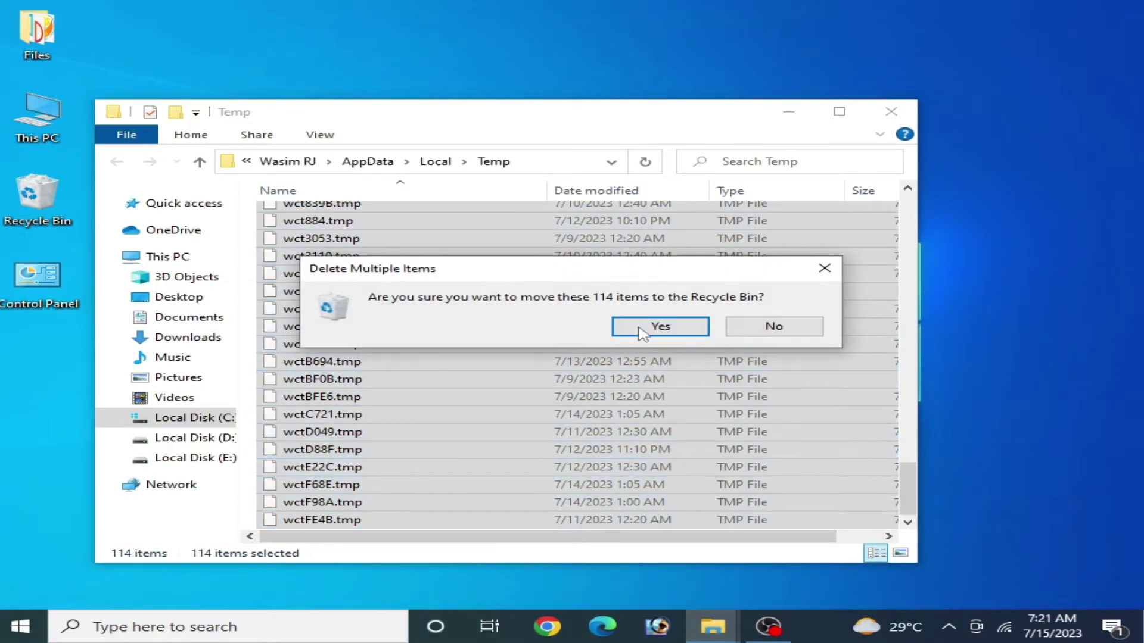
{"action": "left_click", "coordinate": [645, 327]}
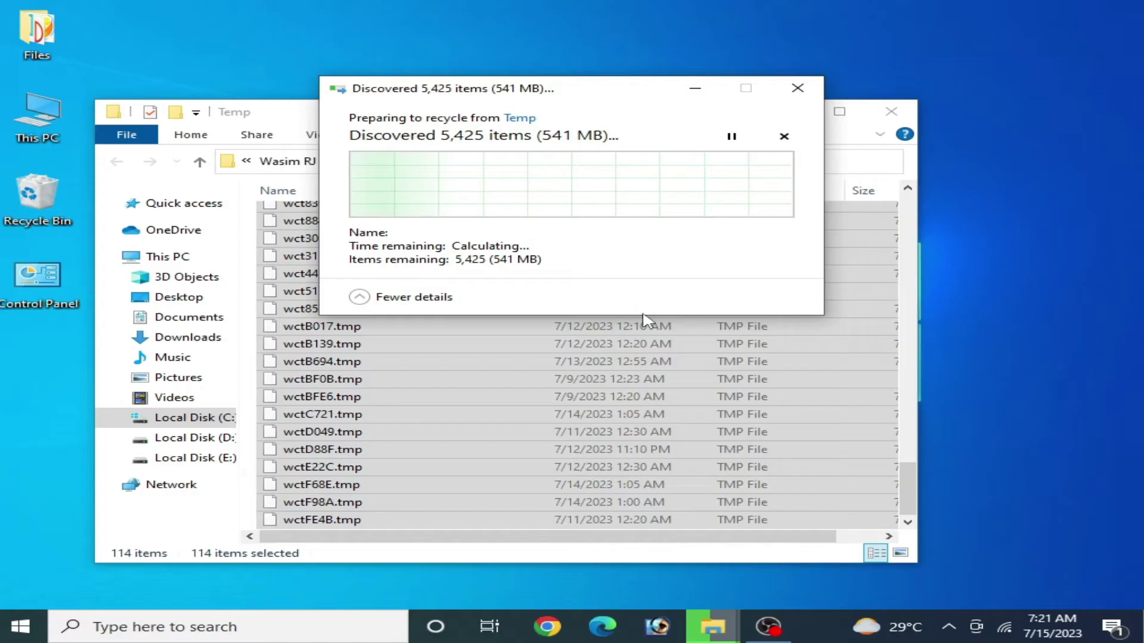
{"action": "left_click", "coordinate": [355, 206]}
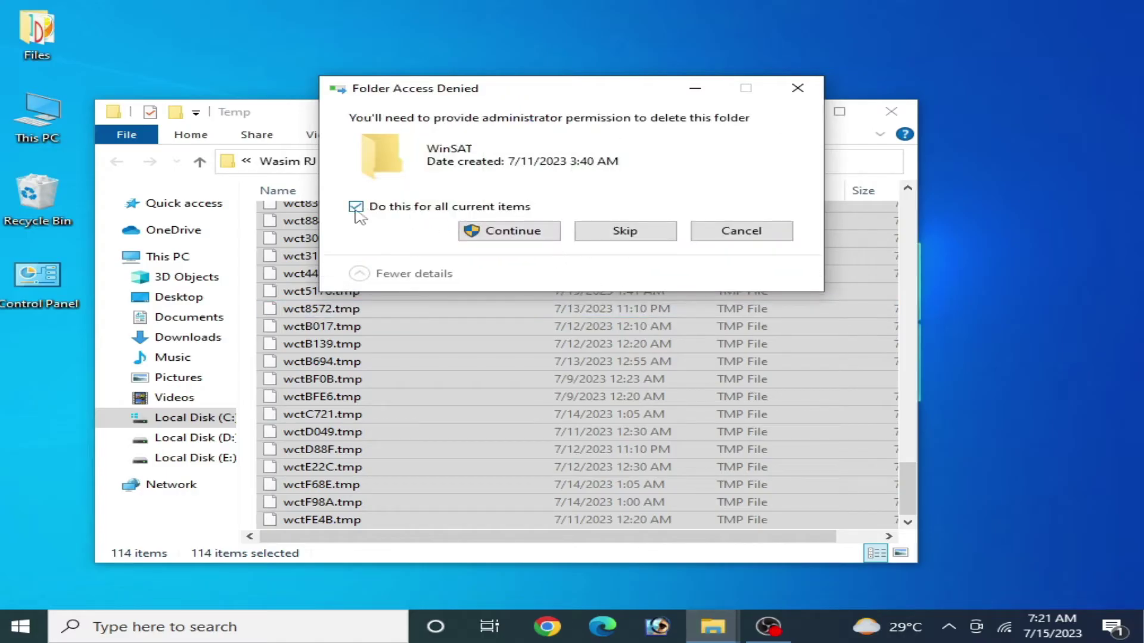
{"action": "left_click", "coordinate": [508, 232]}
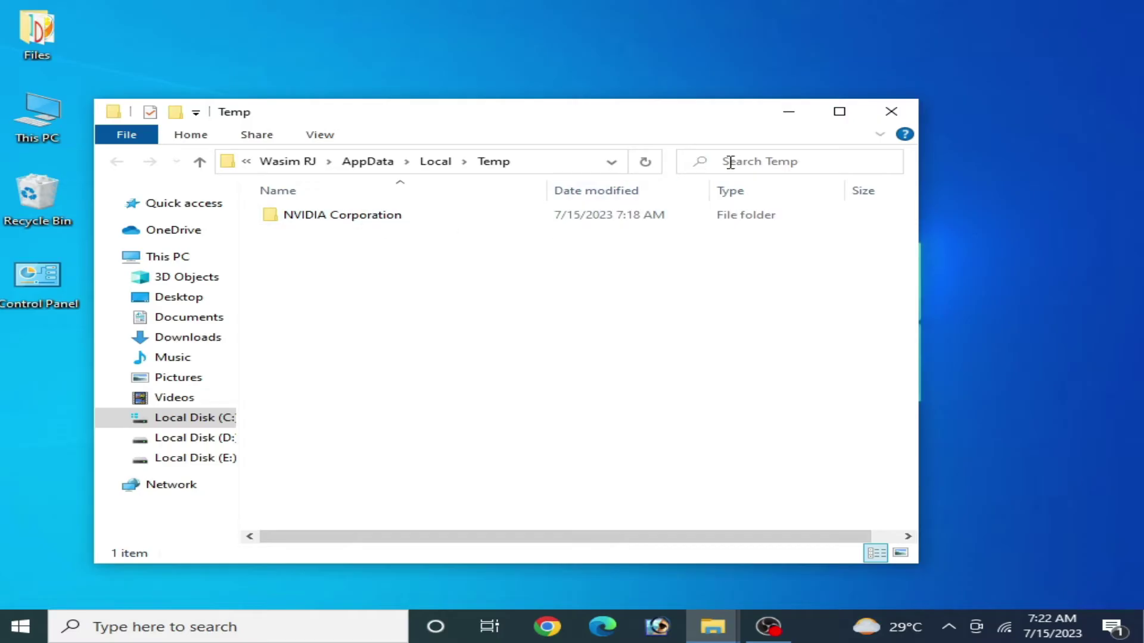
{"action": "left_click", "coordinate": [890, 112]}
{"action": "left_click", "coordinate": [407, 295]}
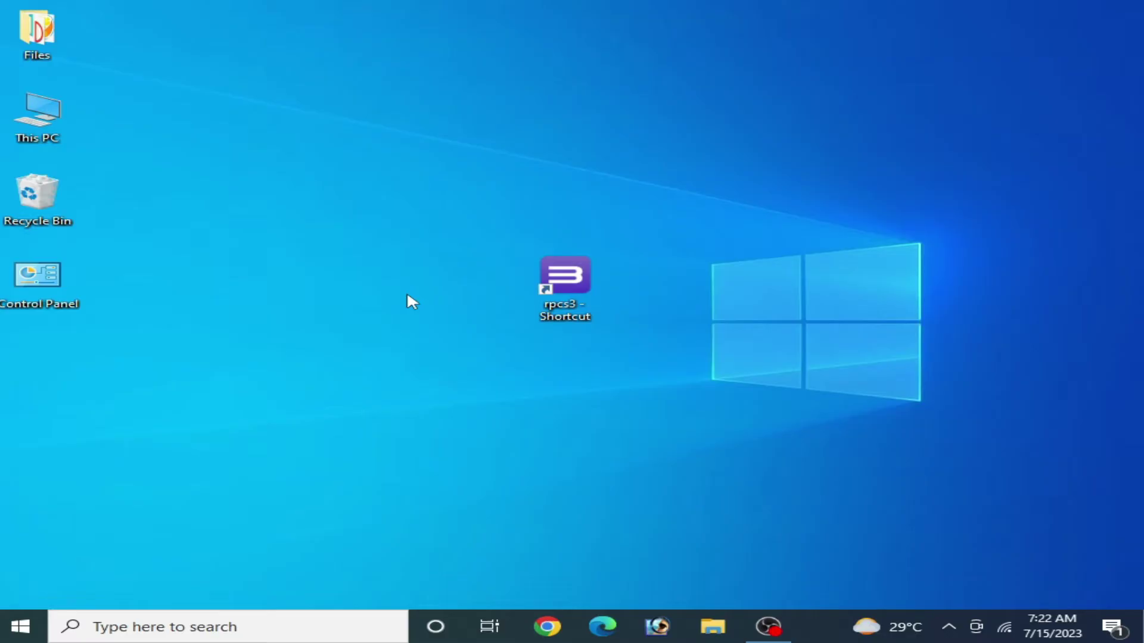
- Open Task Manager via a 'task' search, leave OBS Studio running, and close it
{"action": "key", "text": "Right"}
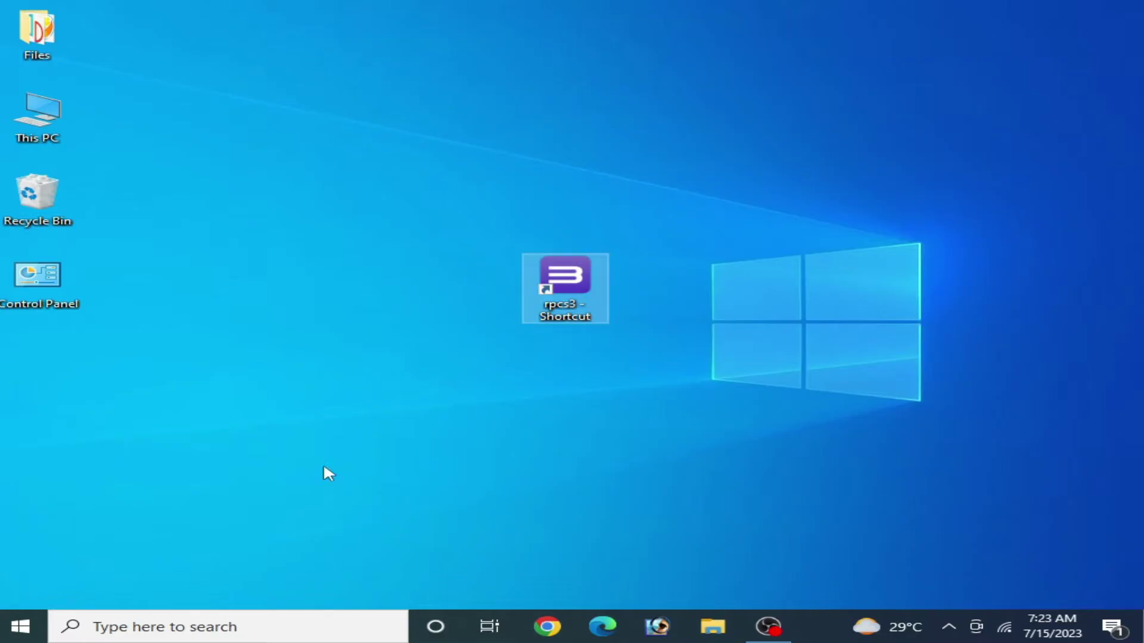
{"action": "left_click", "coordinate": [214, 628]}
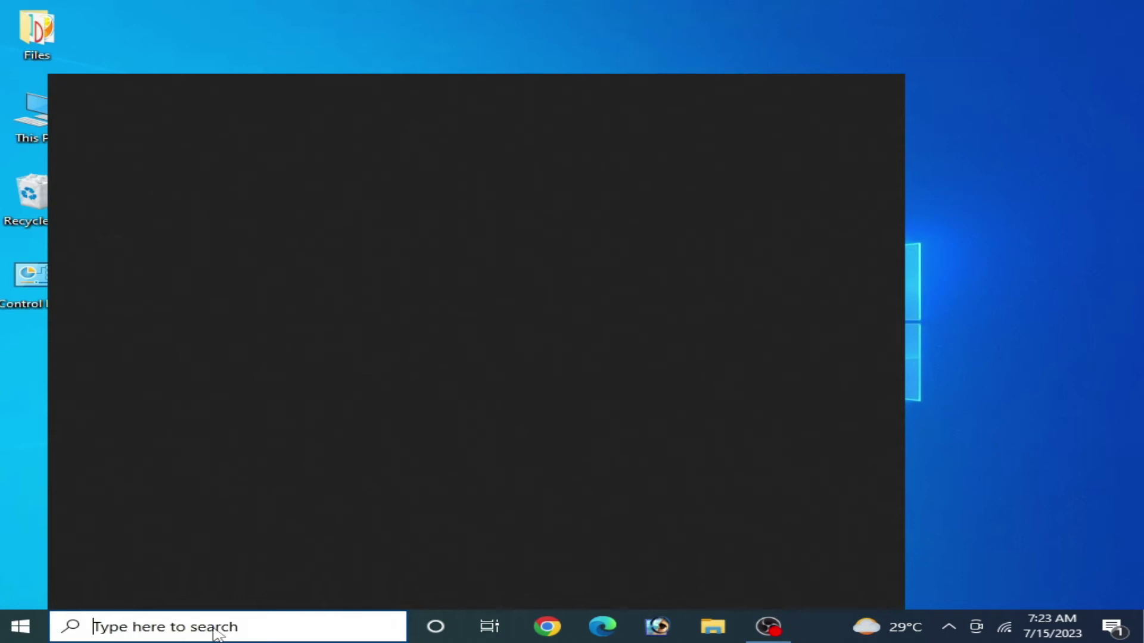
{"action": "type", "text": "t"}
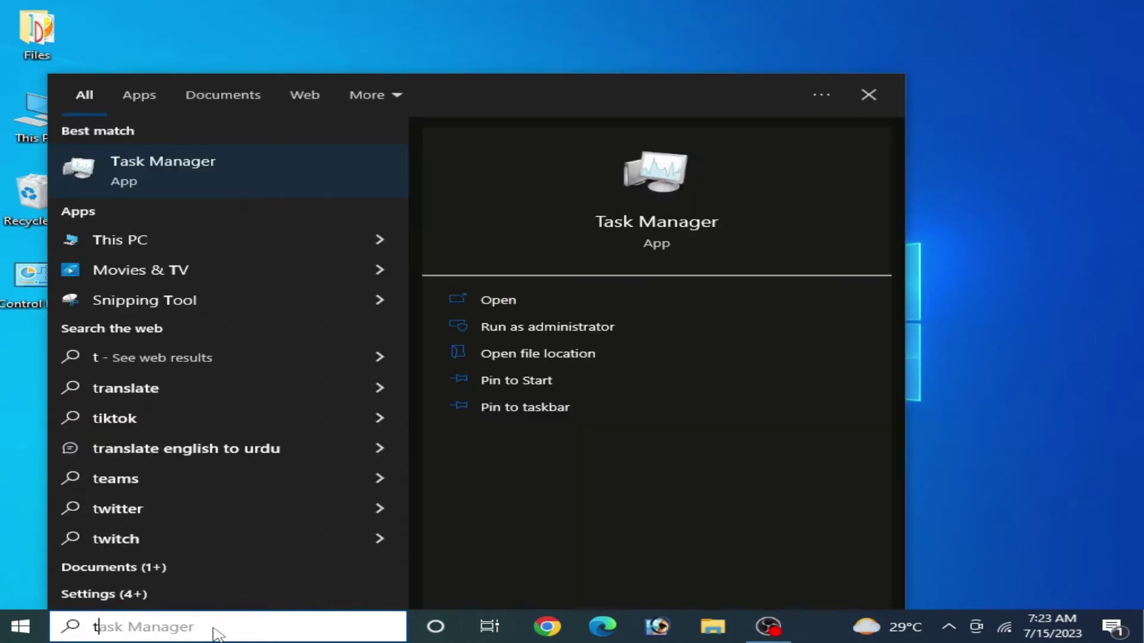
{"action": "type", "text": "as"}
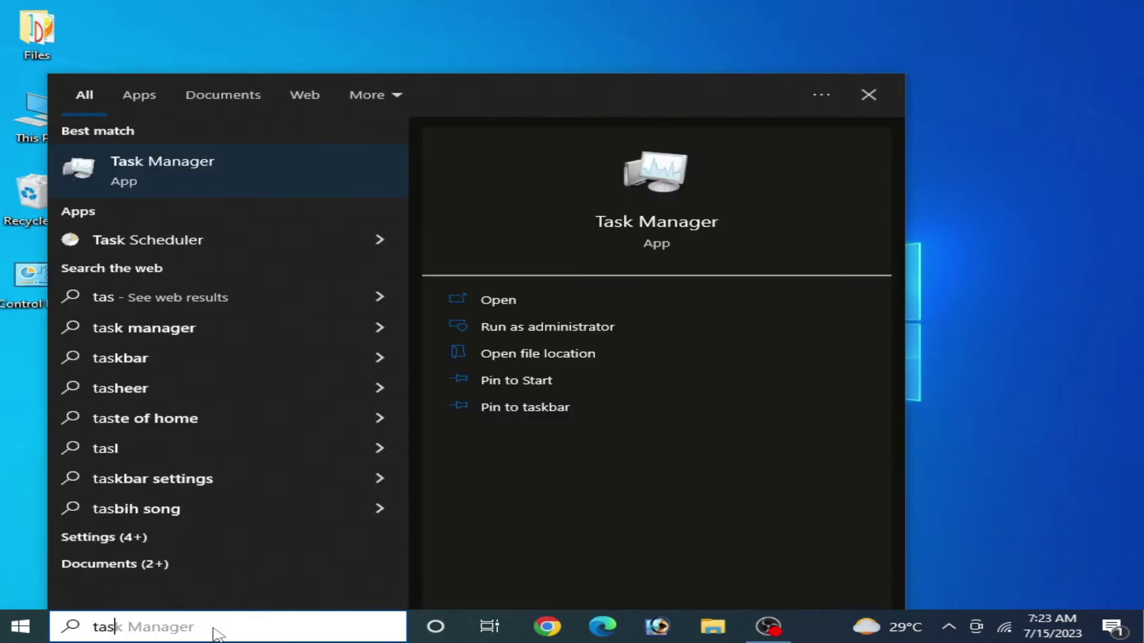
{"action": "type", "text": "k"}
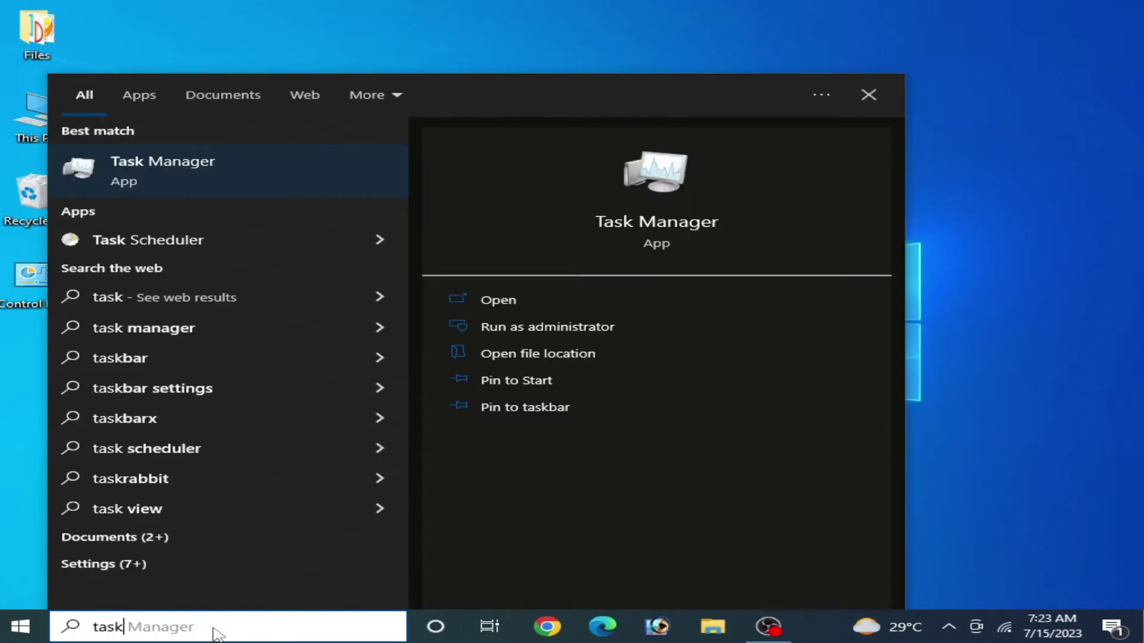
{"action": "left_click", "coordinate": [171, 170]}
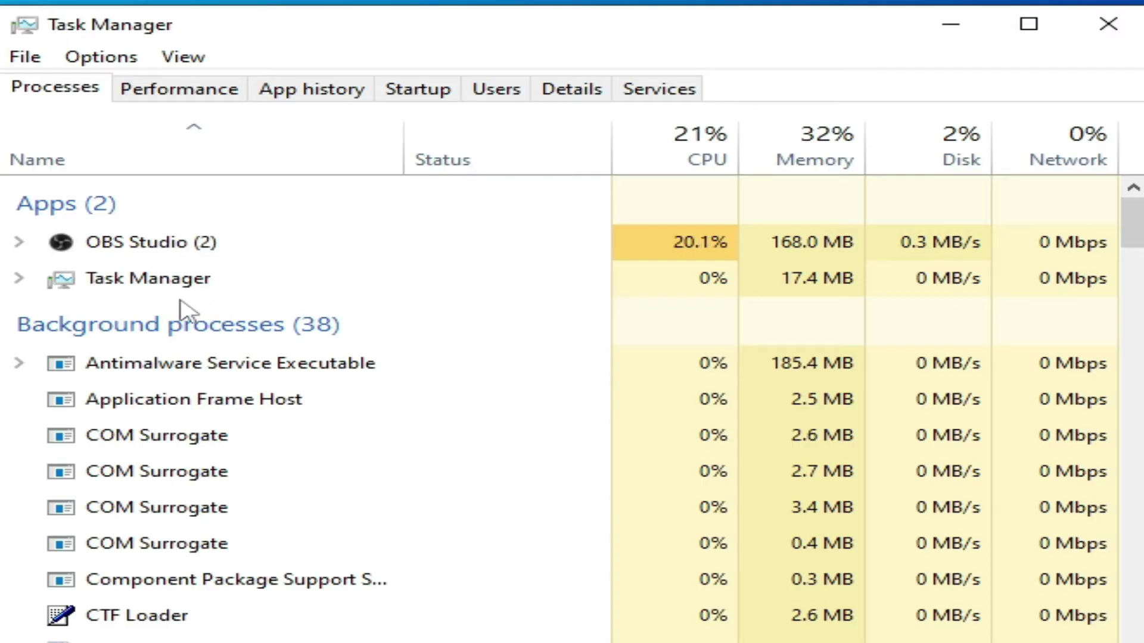
{"action": "right_click", "coordinate": [150, 251]}
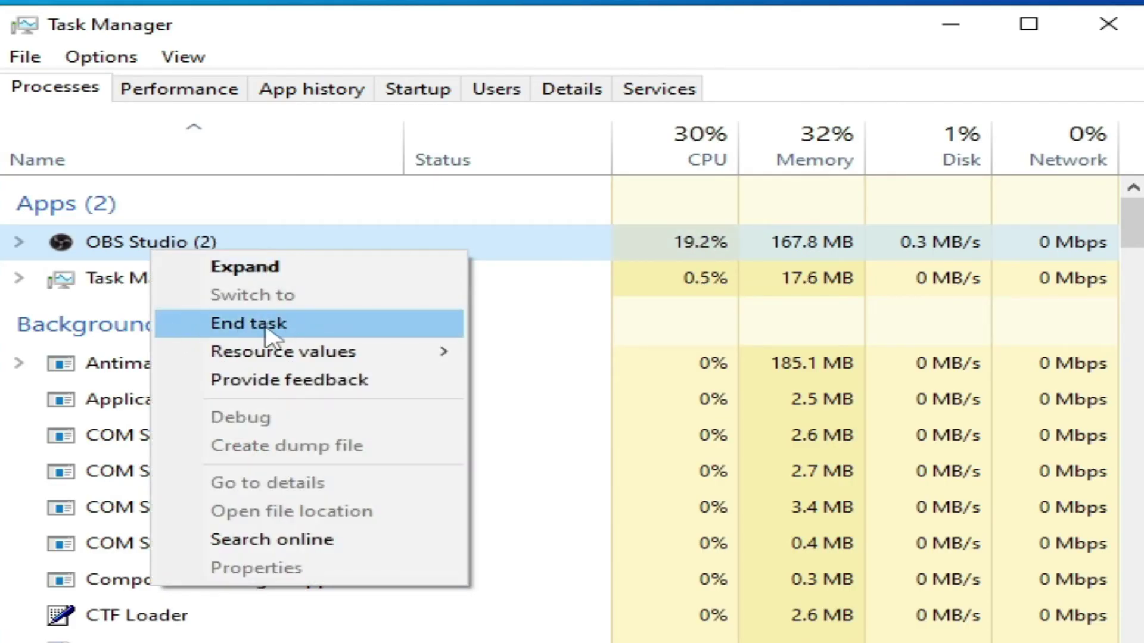
{"action": "left_click", "coordinate": [319, 56]}
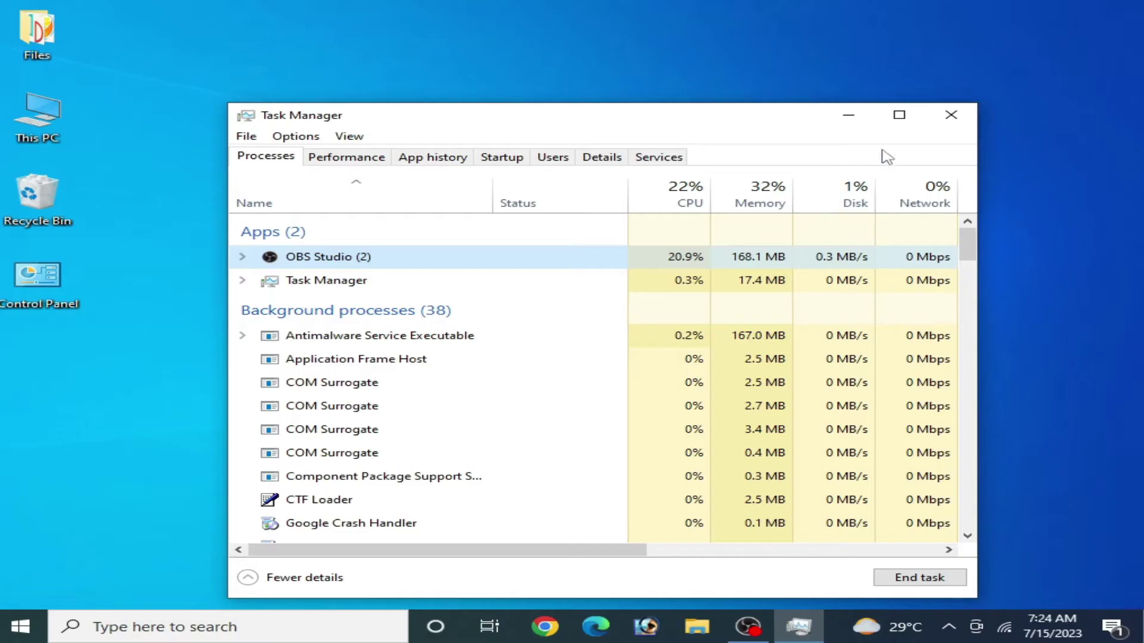
{"action": "left_click", "coordinate": [1108, 24]}
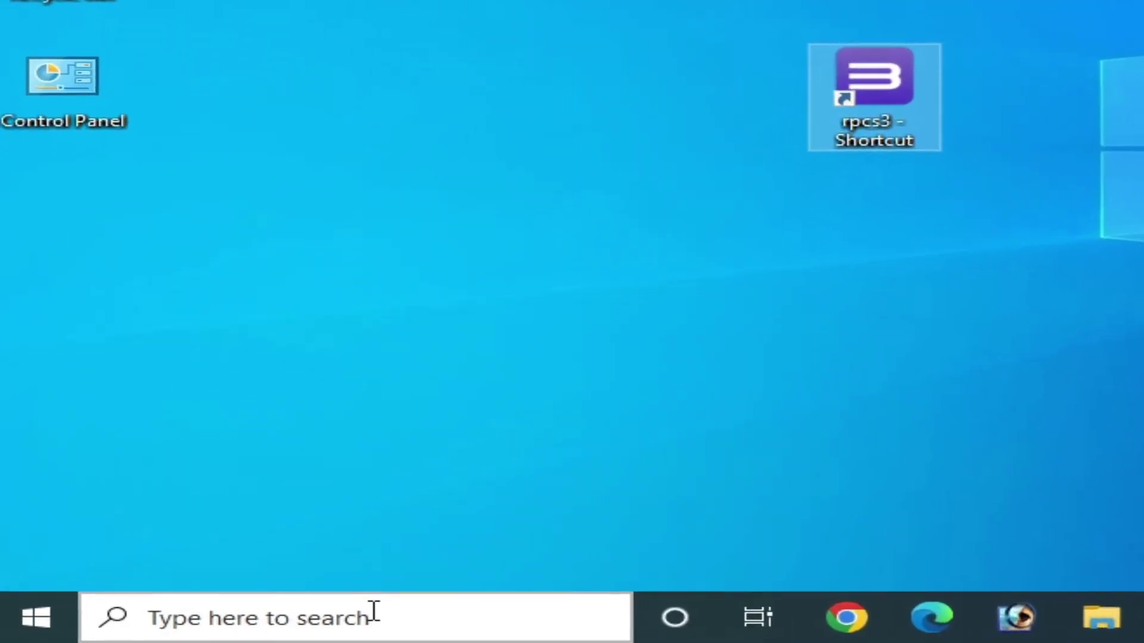
- Open Device Manager and expand Display adapters to select the NVIDIA GeForce GTX 750
{"action": "left_click", "coordinate": [422, 611]}
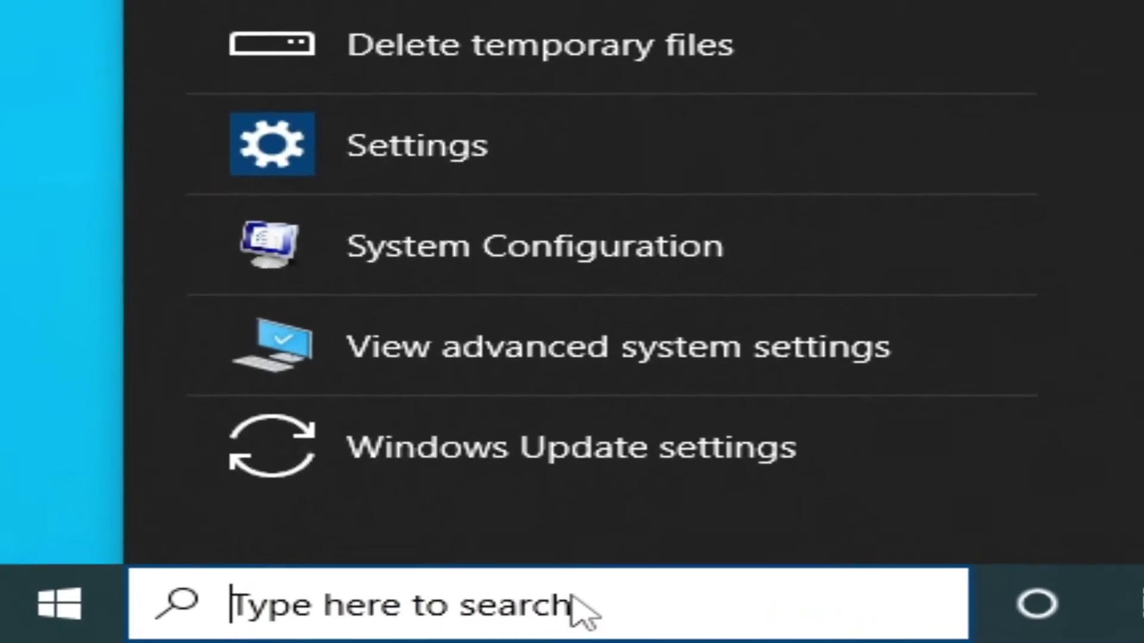
{"action": "type", "text": "devi"}
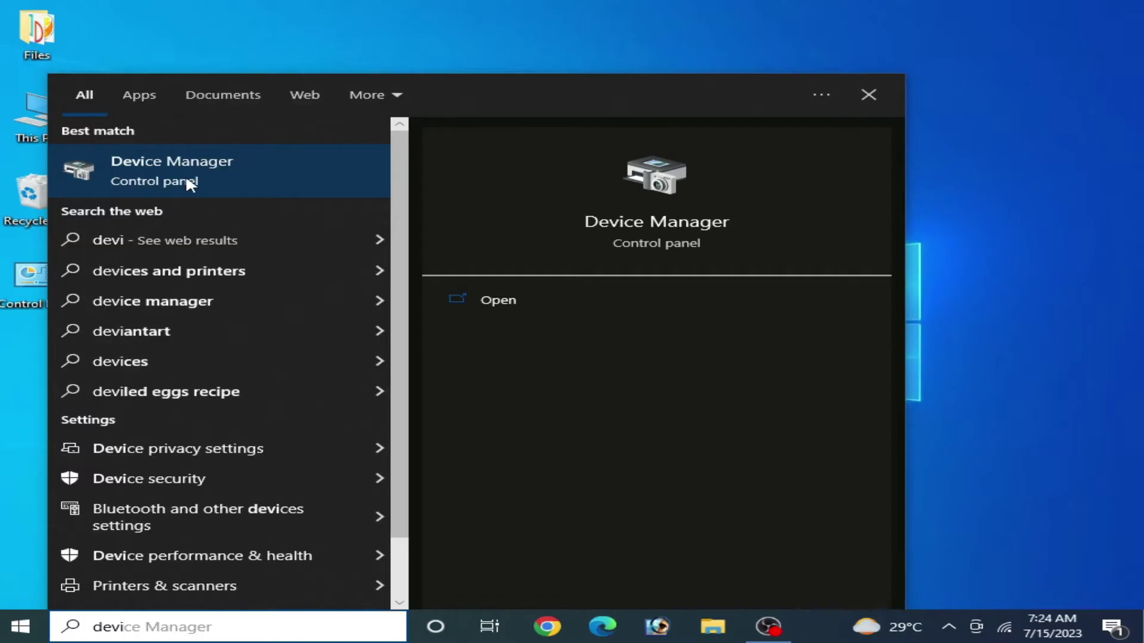
{"action": "left_click", "coordinate": [190, 181]}
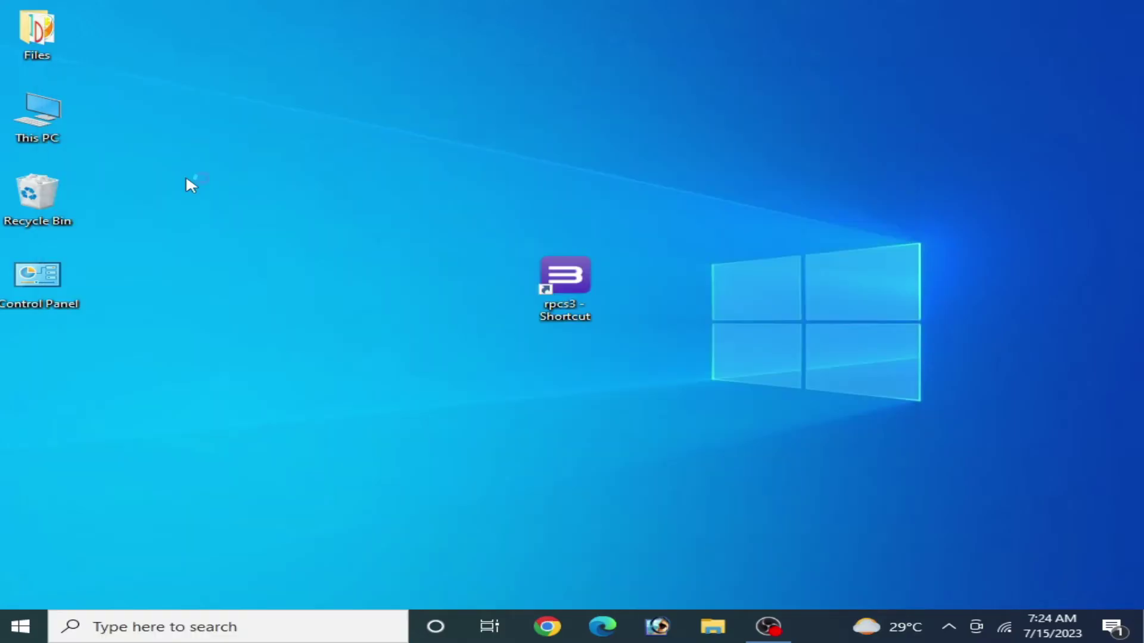
{"action": "left_click_drag", "start_coordinate": [337, 49], "coordinate": [572, 120]}
{"action": "left_click", "coordinate": [352, 245]}
{"action": "left_click", "coordinate": [456, 262]}
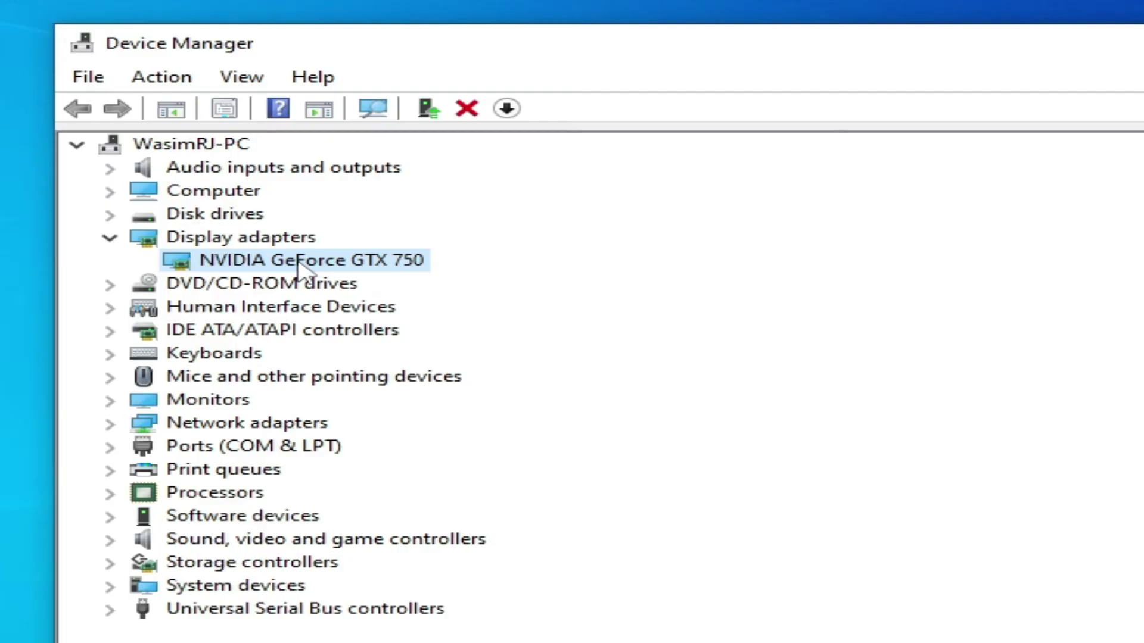
- Decline disabling the GTX 750, keeping it enabled, and bring up its Properties
{"action": "right_click", "coordinate": [316, 268]}
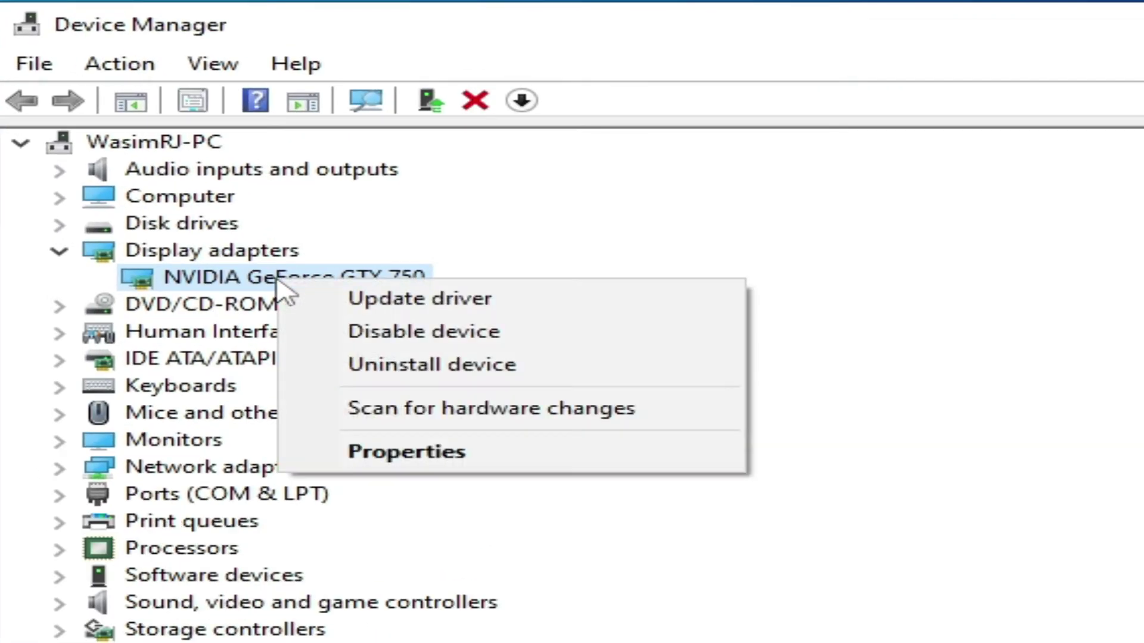
{"action": "left_click", "coordinate": [412, 332]}
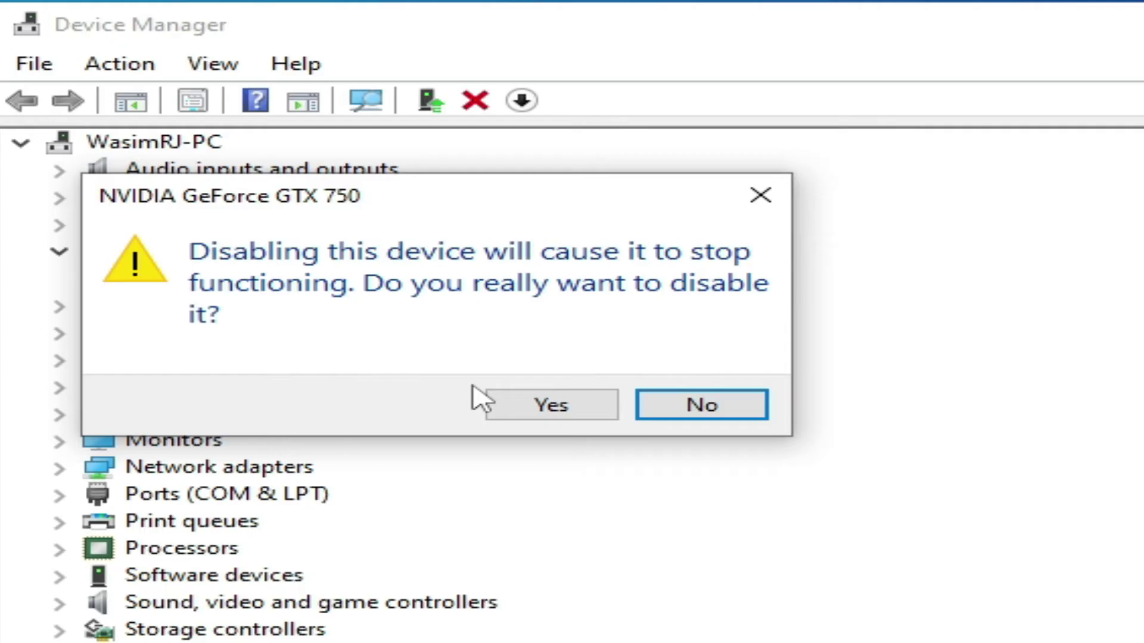
{"action": "left_click", "coordinate": [727, 403]}
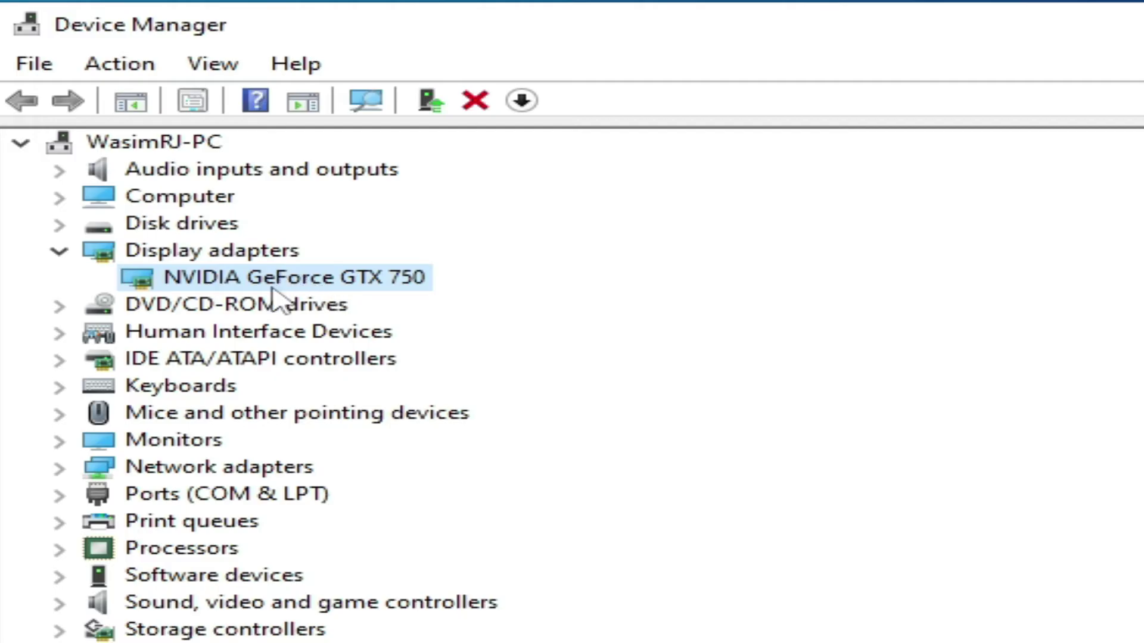
{"action": "right_click", "coordinate": [296, 278]}
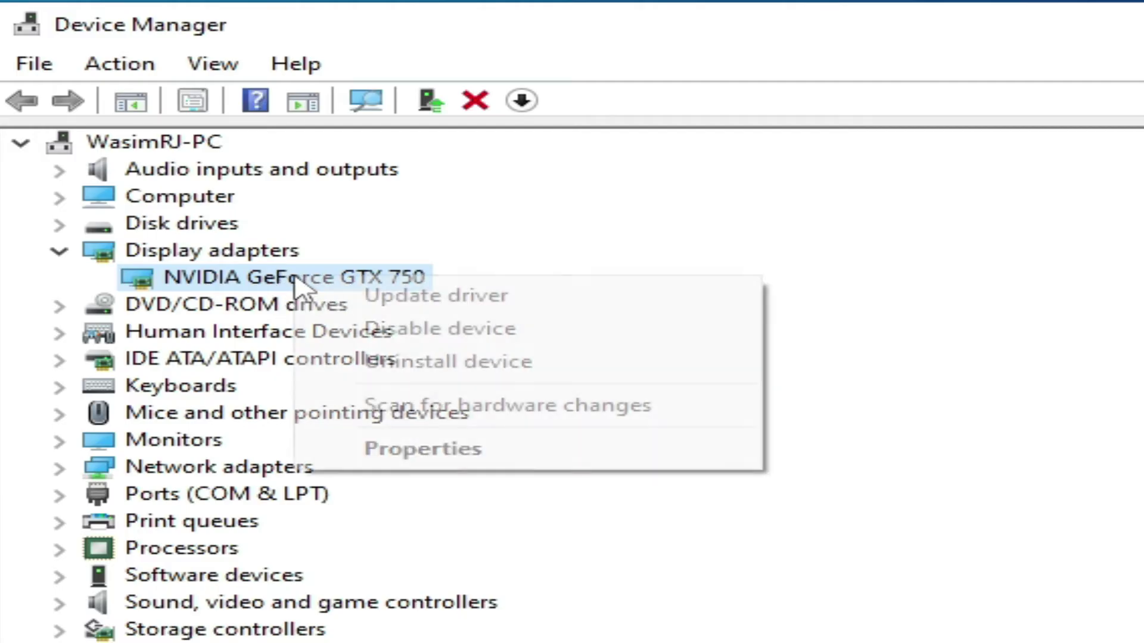
{"action": "left_click", "coordinate": [422, 452]}
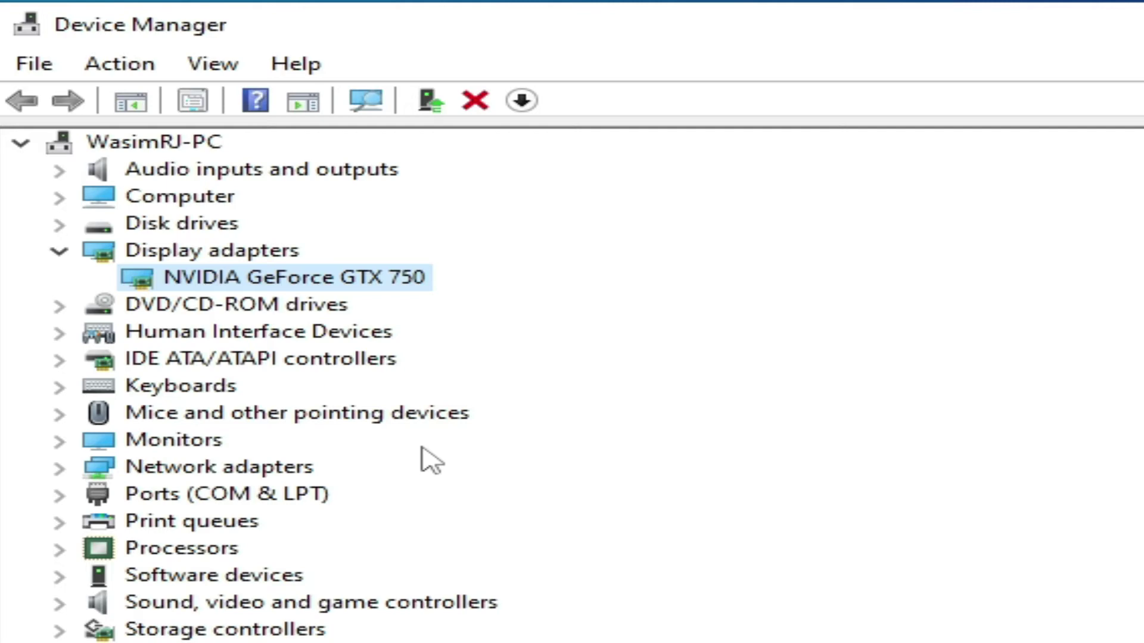
- Show the GTX 750 Driver tab: version 23.21.13.8512 dated 7/27/2017, dialog fully visible
{"action": "left_click", "coordinate": [543, 167]}
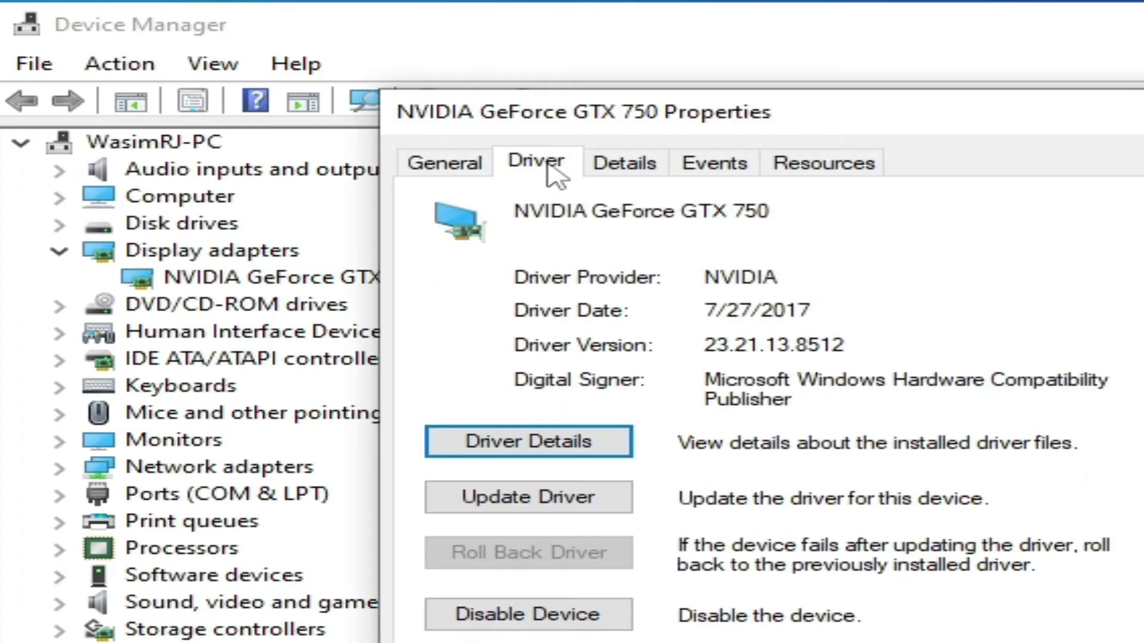
{"action": "left_click_drag", "start_coordinate": [852, 124], "coordinate": [623, 40]}
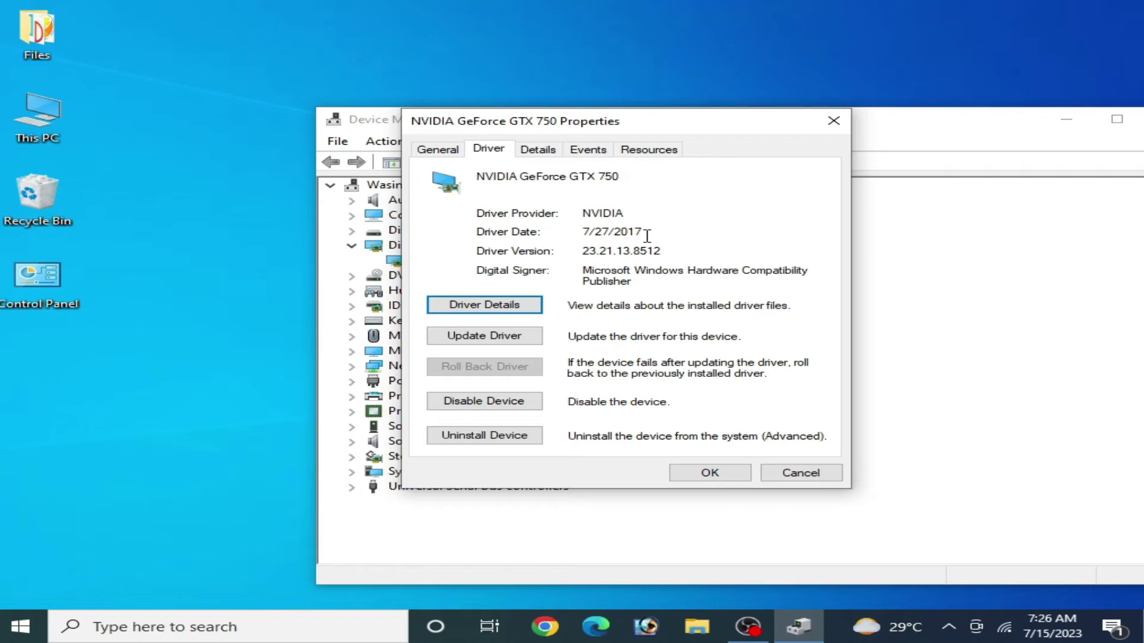
- Close Properties, pick the GTX 750 model in a manual driver update, then cancel it
{"action": "left_click", "coordinate": [781, 474]}
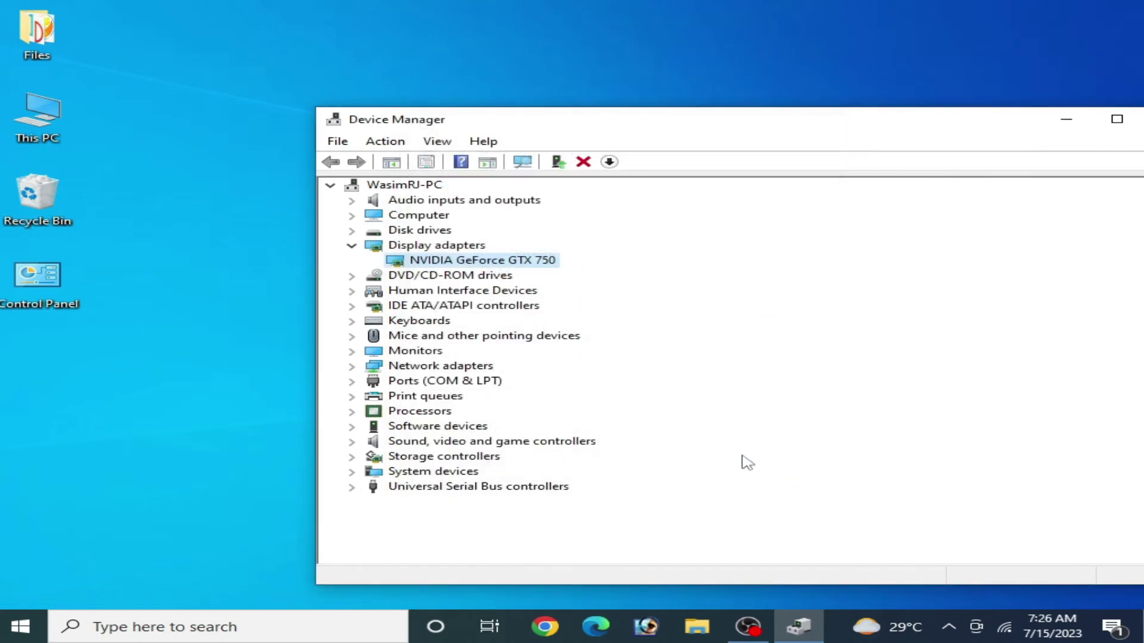
{"action": "right_click", "coordinate": [445, 262]}
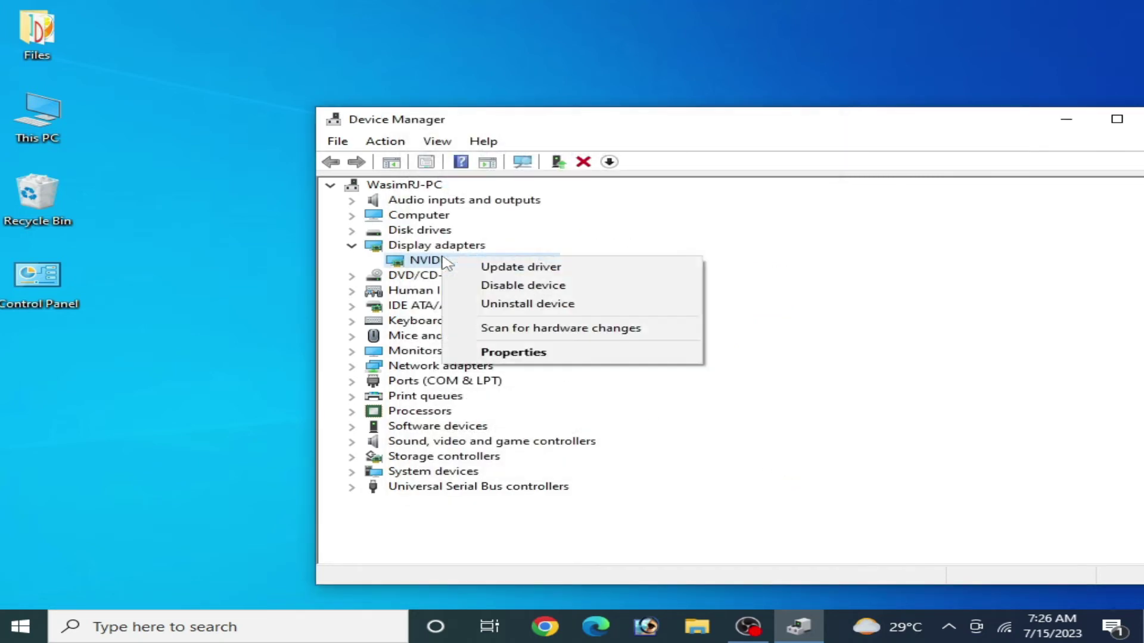
{"action": "left_click", "coordinate": [524, 268]}
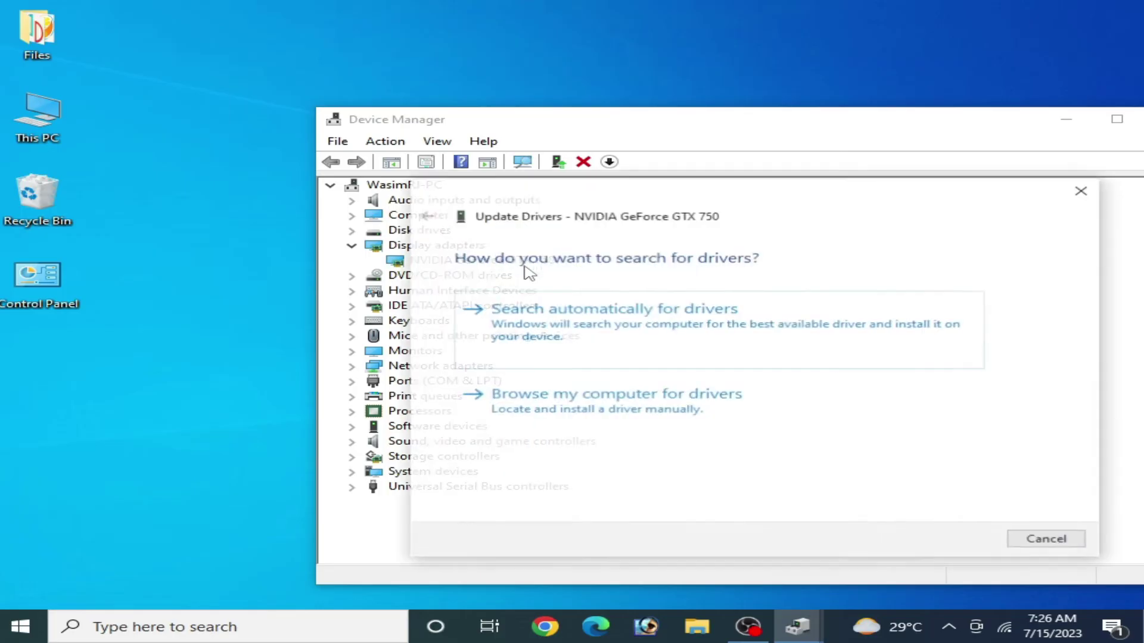
{"action": "left_click", "coordinate": [586, 410]}
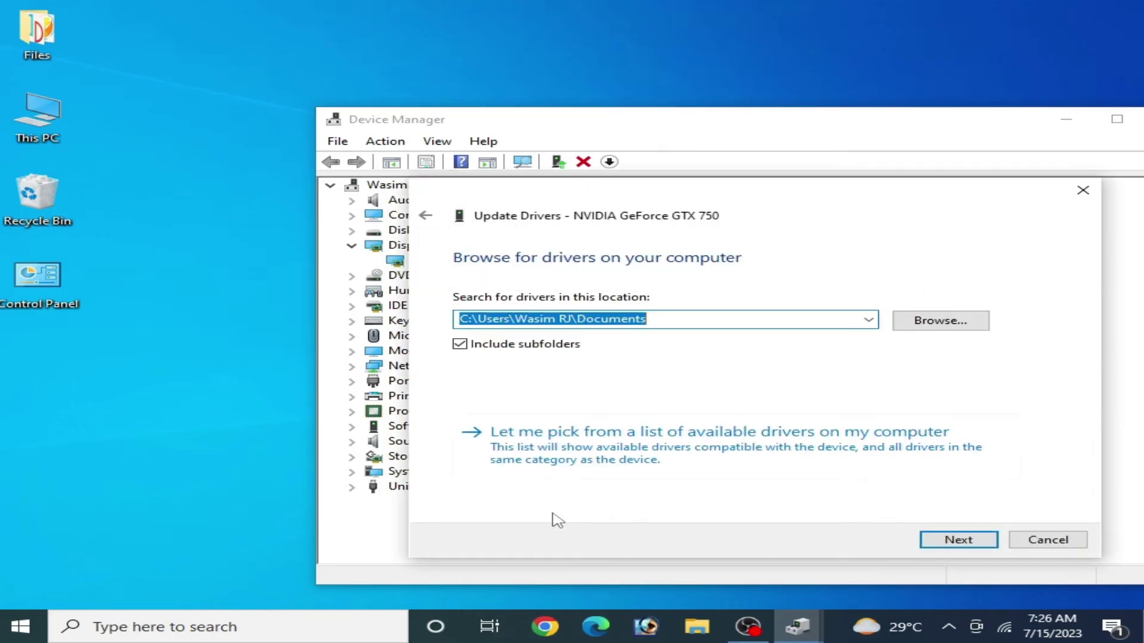
{"action": "left_click", "coordinate": [569, 456]}
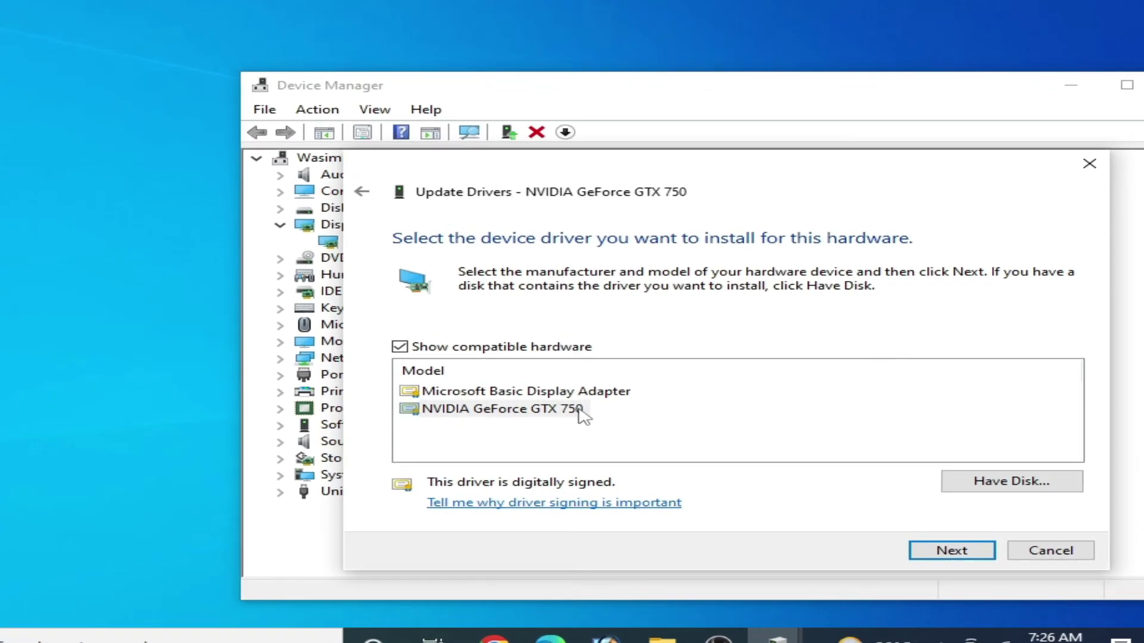
{"action": "left_click", "coordinate": [498, 410]}
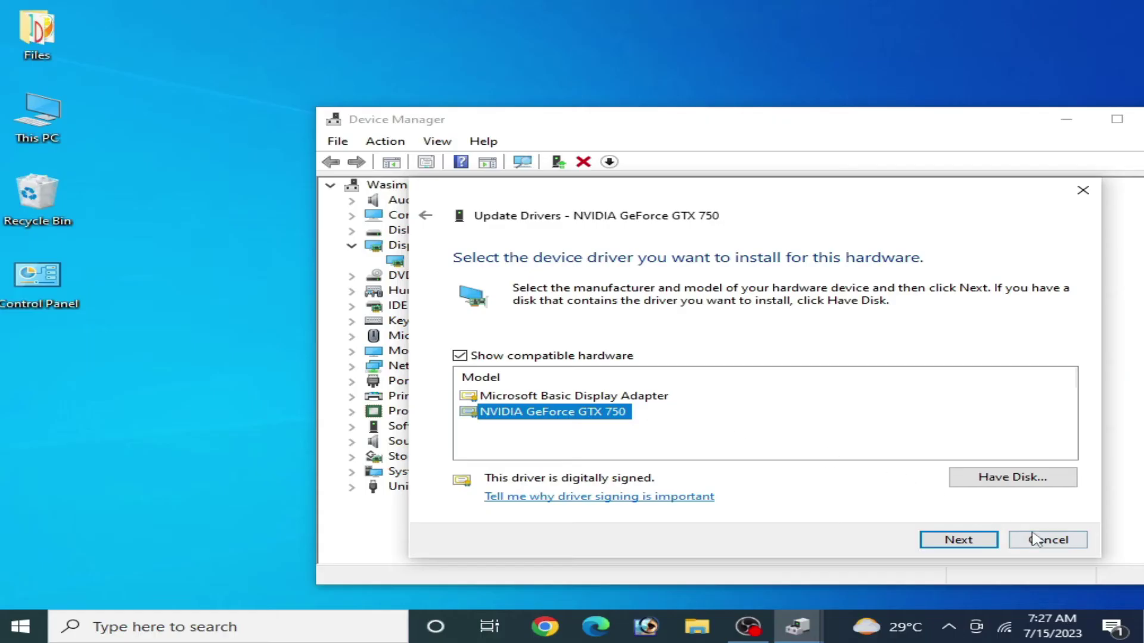
{"action": "left_click", "coordinate": [1037, 540]}
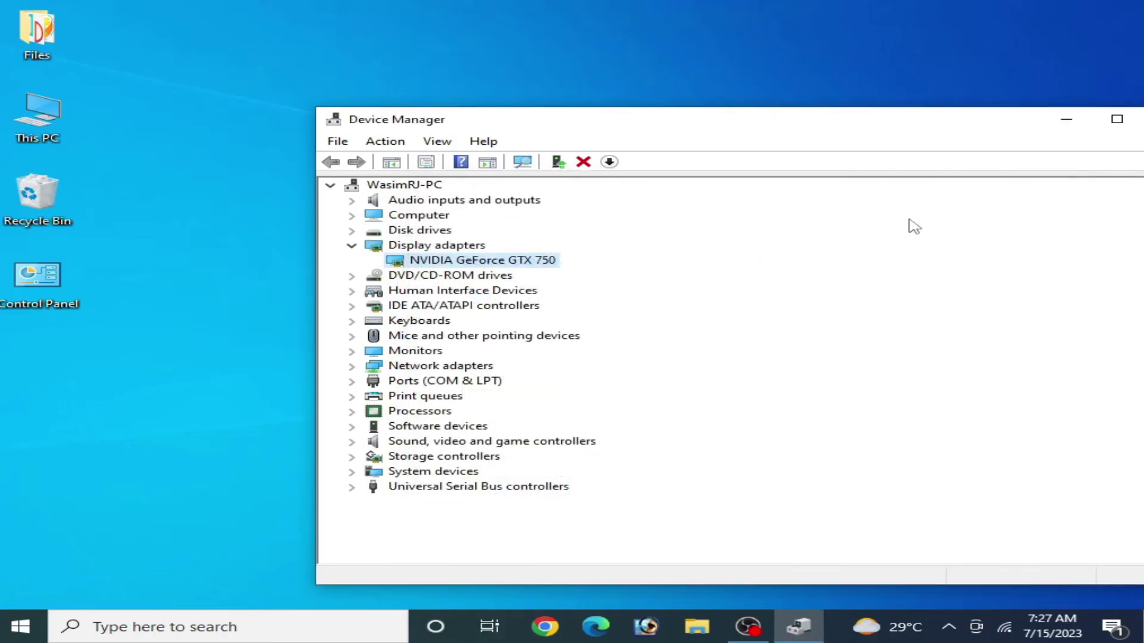
- Clean-install NVIDIA Graphics Driver 536.40 with HD Audio, then close the installer and its folder
{"action": "left_click", "coordinate": [994, 113]}
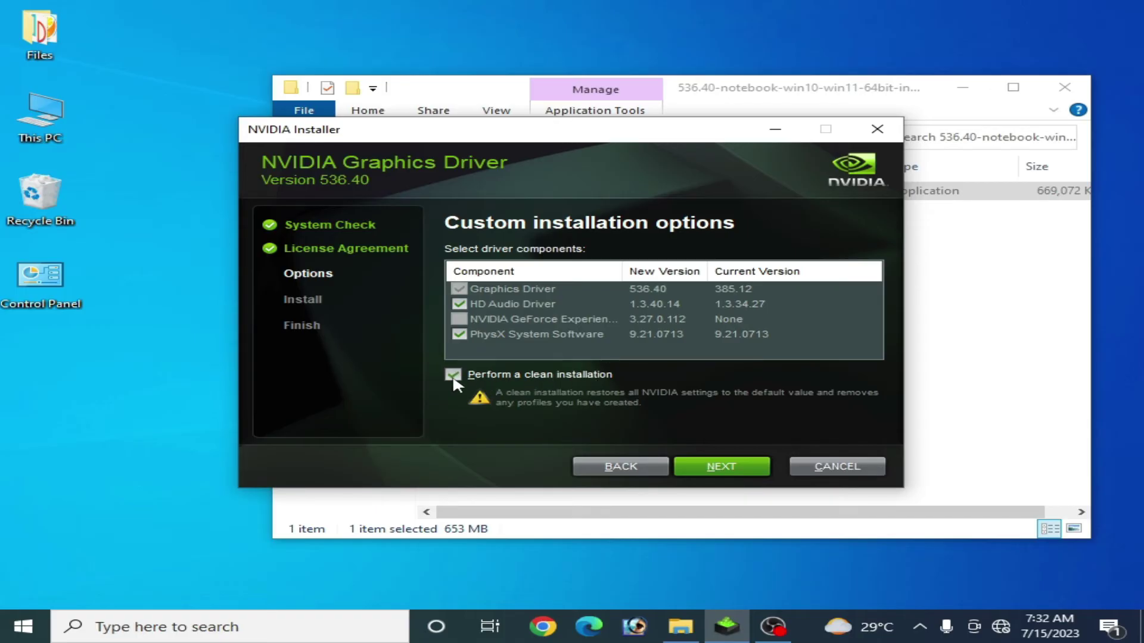
{"action": "left_click", "coordinate": [723, 475]}
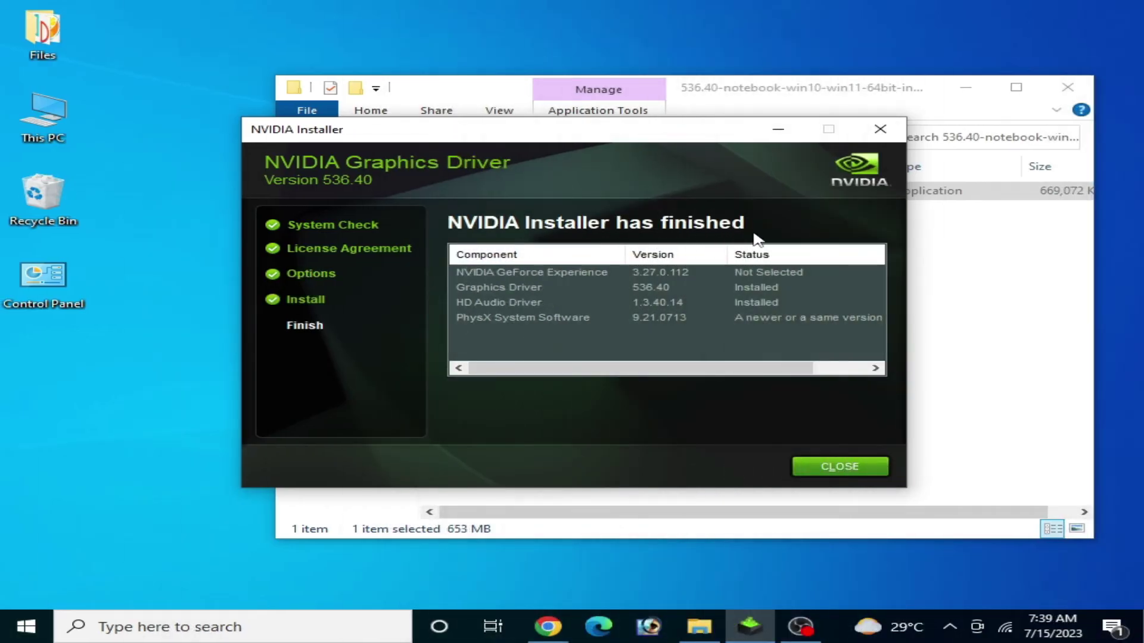
{"action": "left_click", "coordinate": [832, 471]}
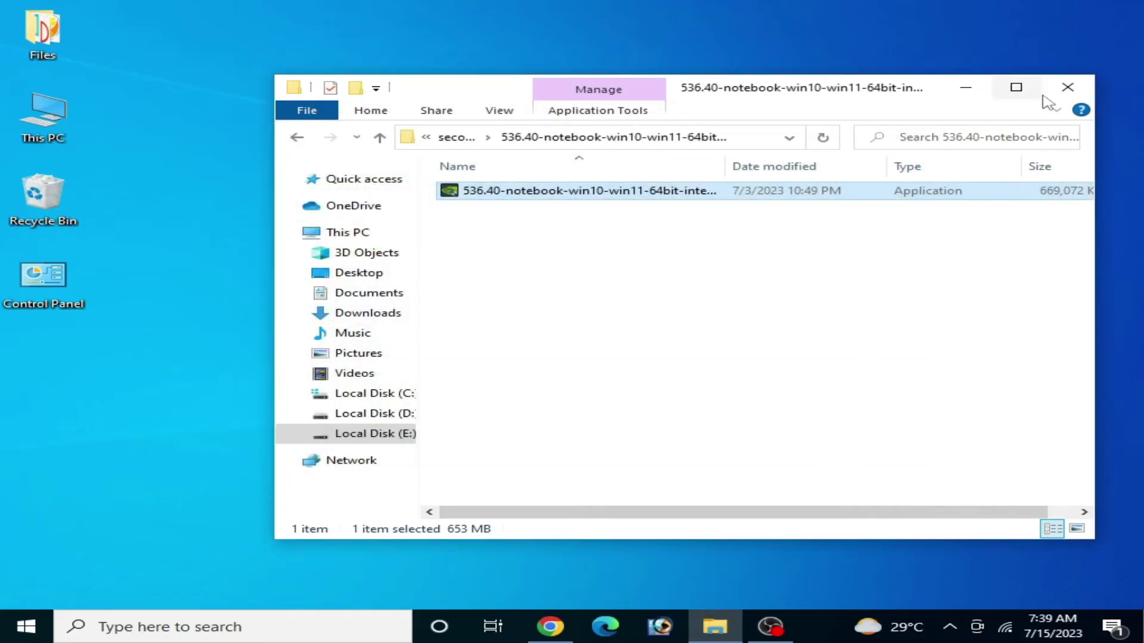
{"action": "left_click", "coordinate": [1067, 87]}
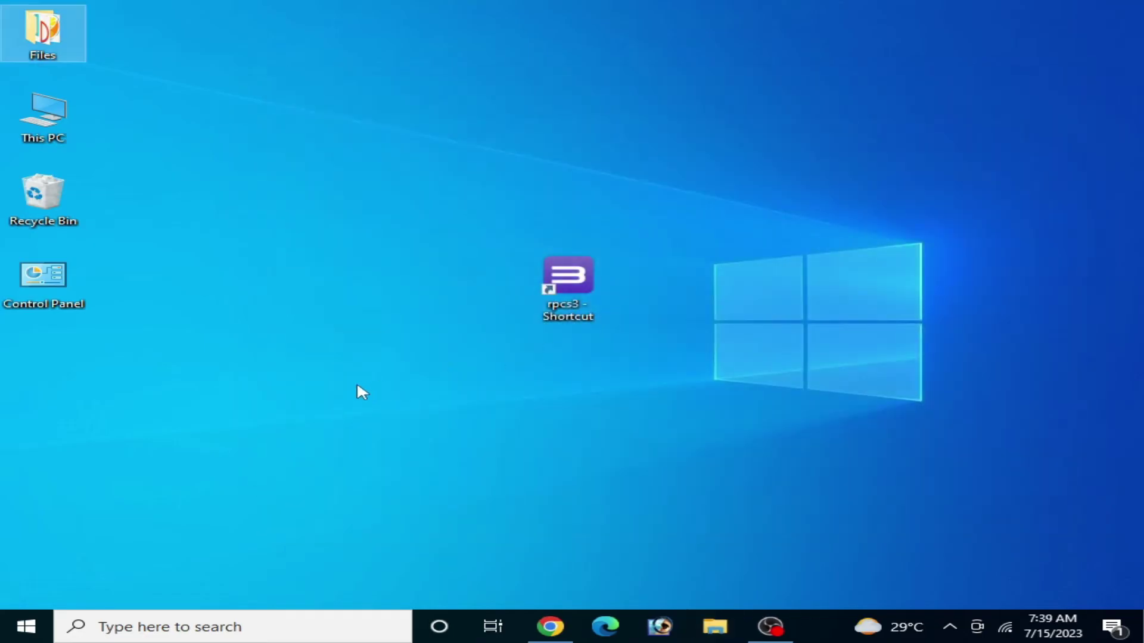
- Check in Device Manager that the GTX 750 driver is 31.0.15.3640 (6/23/2023), then close it
{"action": "left_click", "coordinate": [204, 626]}
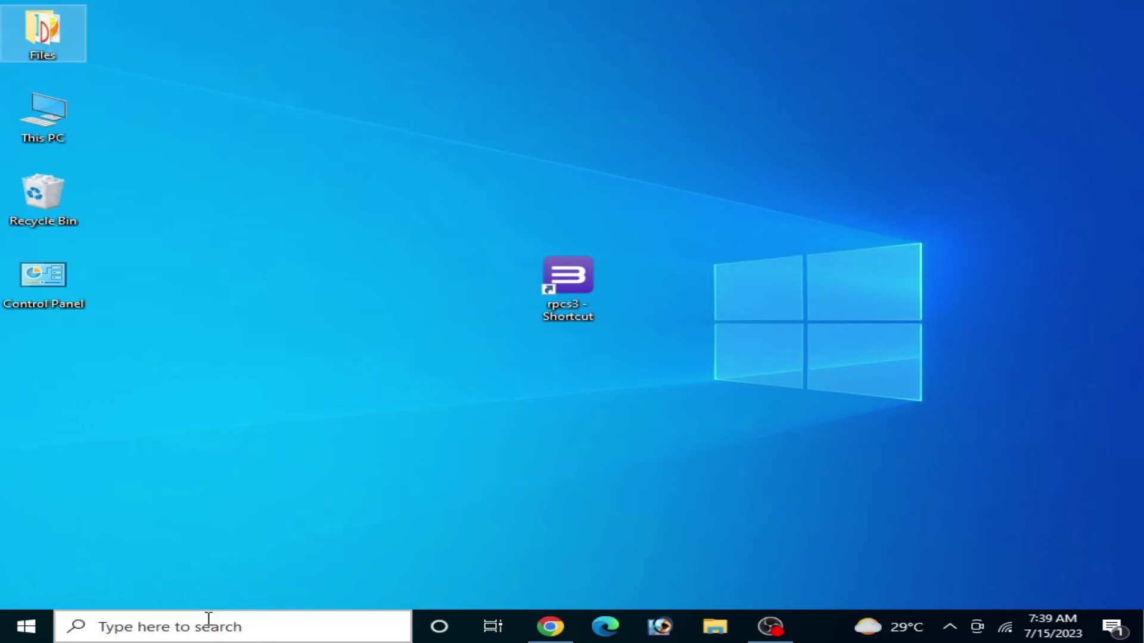
{"action": "type", "text": "de"}
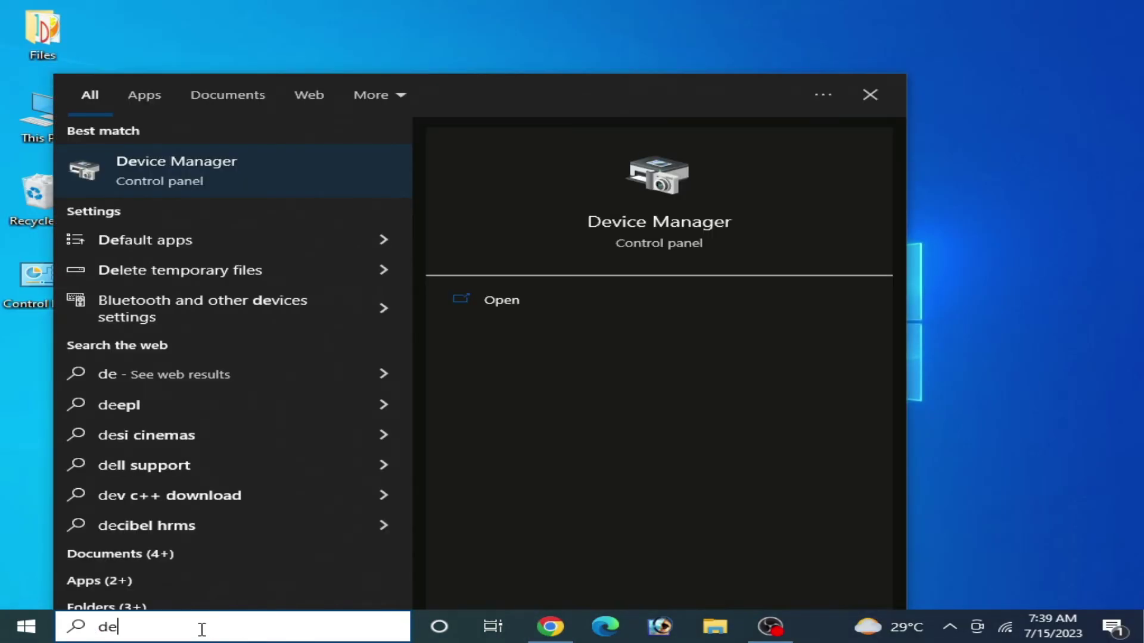
{"action": "left_click", "coordinate": [176, 167]}
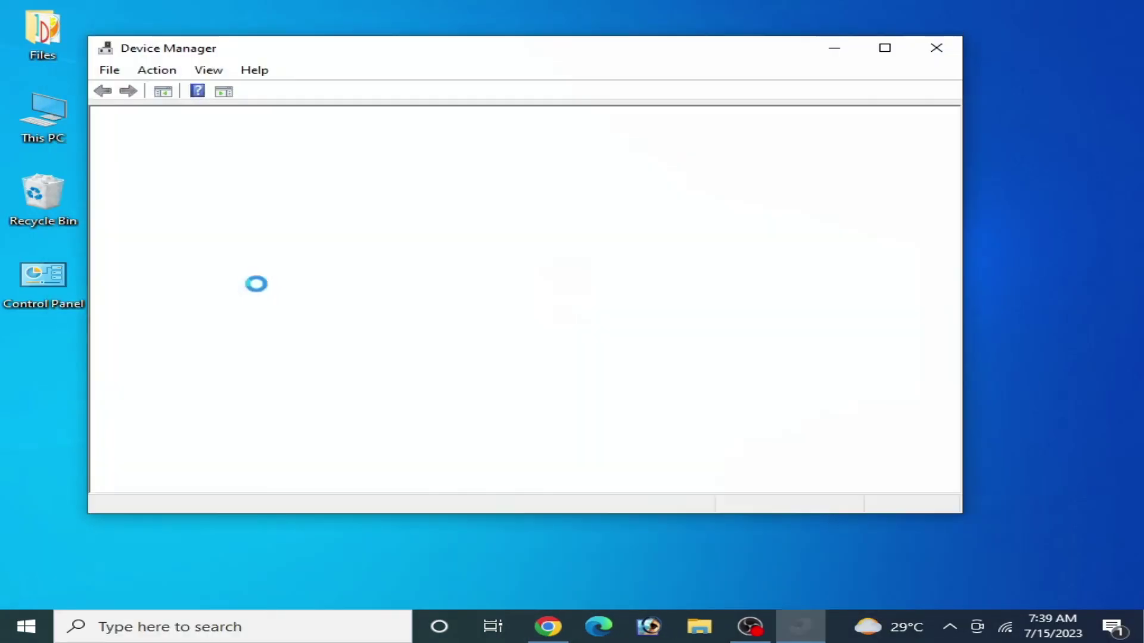
{"action": "left_click", "coordinate": [124, 175]}
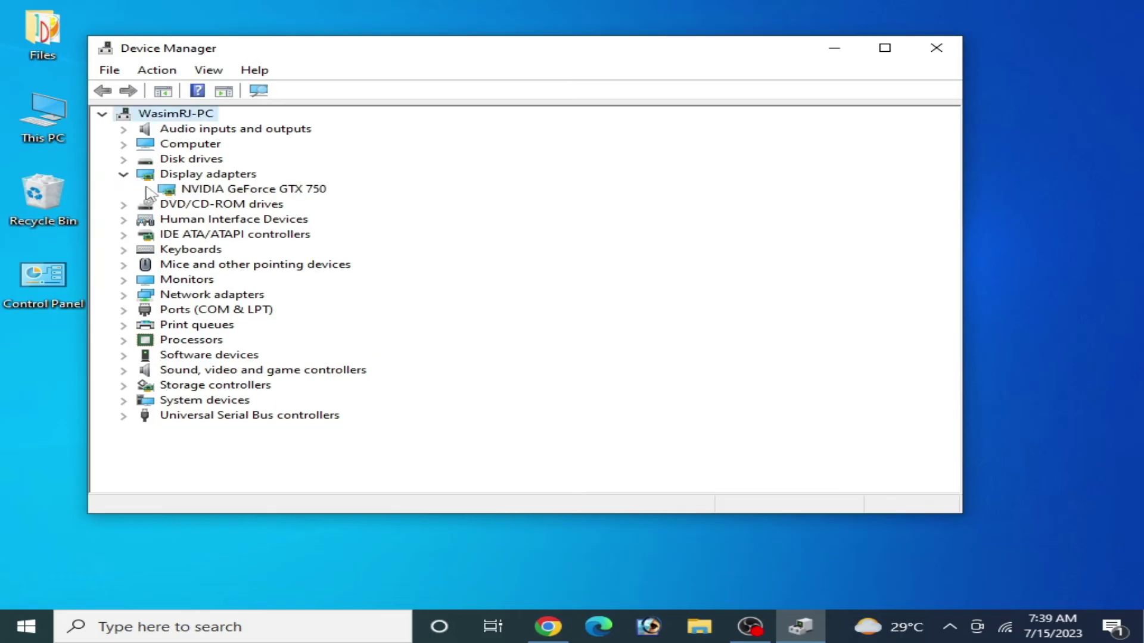
{"action": "left_click", "coordinate": [192, 190]}
{"action": "right_click", "coordinate": [192, 189]}
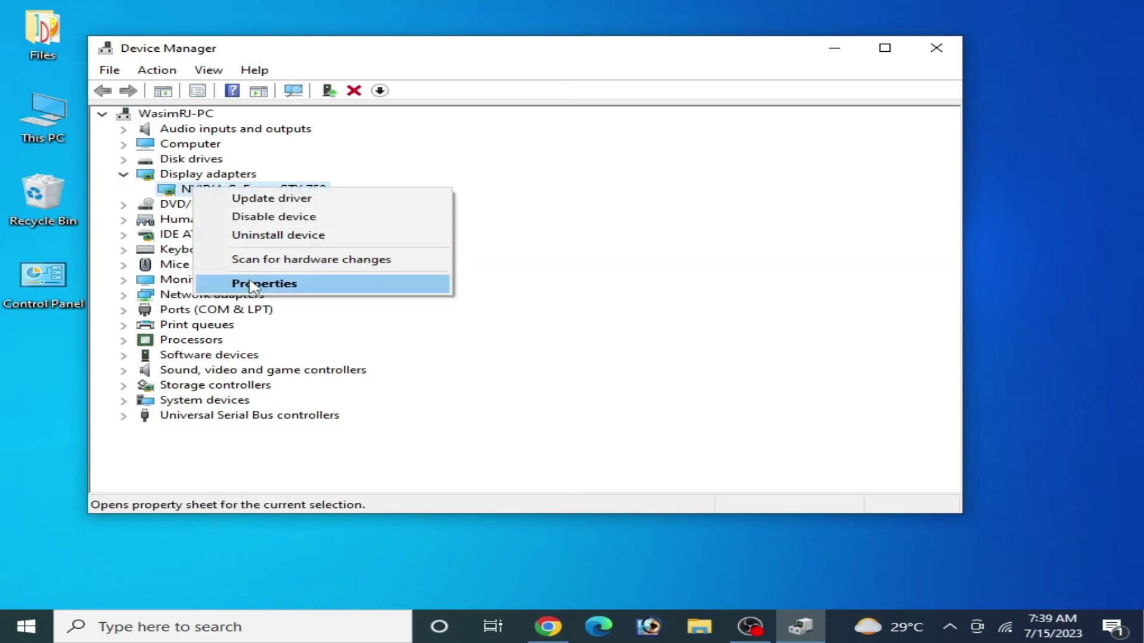
{"action": "left_click", "coordinate": [250, 285]}
{"action": "left_click", "coordinate": [394, 127]}
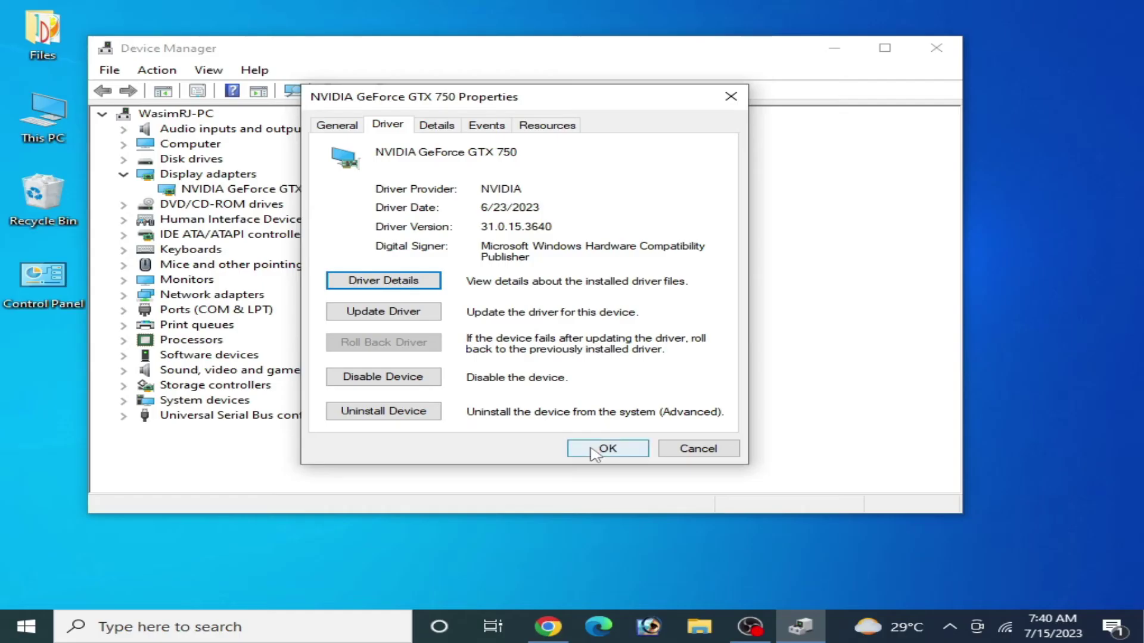
{"action": "left_click", "coordinate": [602, 450]}
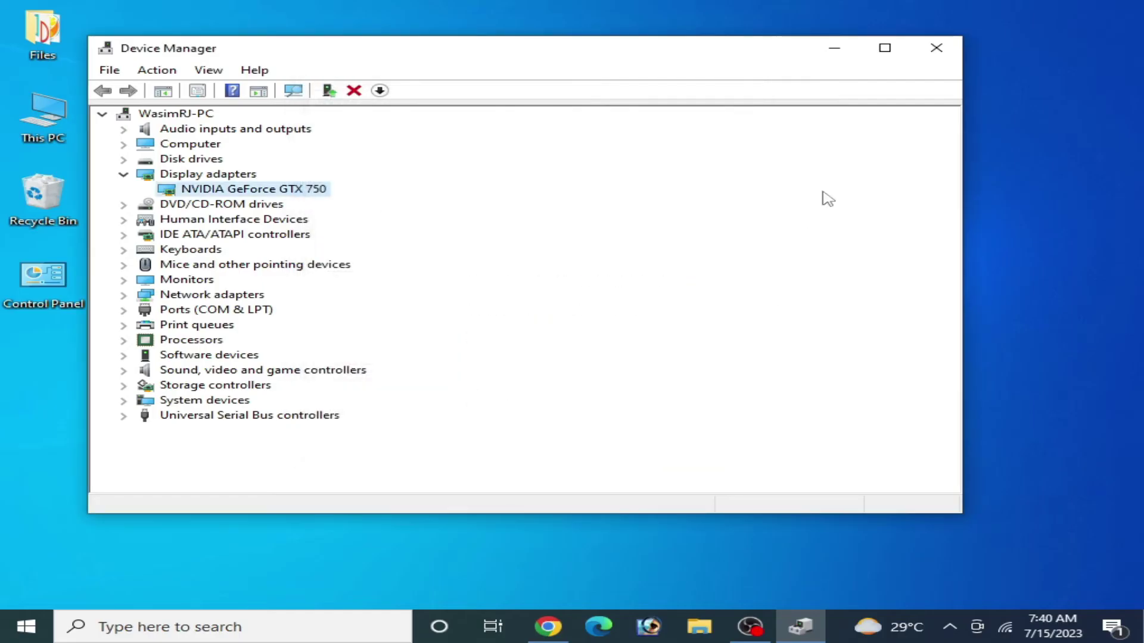
{"action": "left_click", "coordinate": [936, 48]}
- Move the rpcs3 shortcut beside the logo, launch RPCS3 on driver 536.40, then close it
{"action": "left_click_drag", "start_coordinate": [578, 289], "coordinate": [665, 290]}
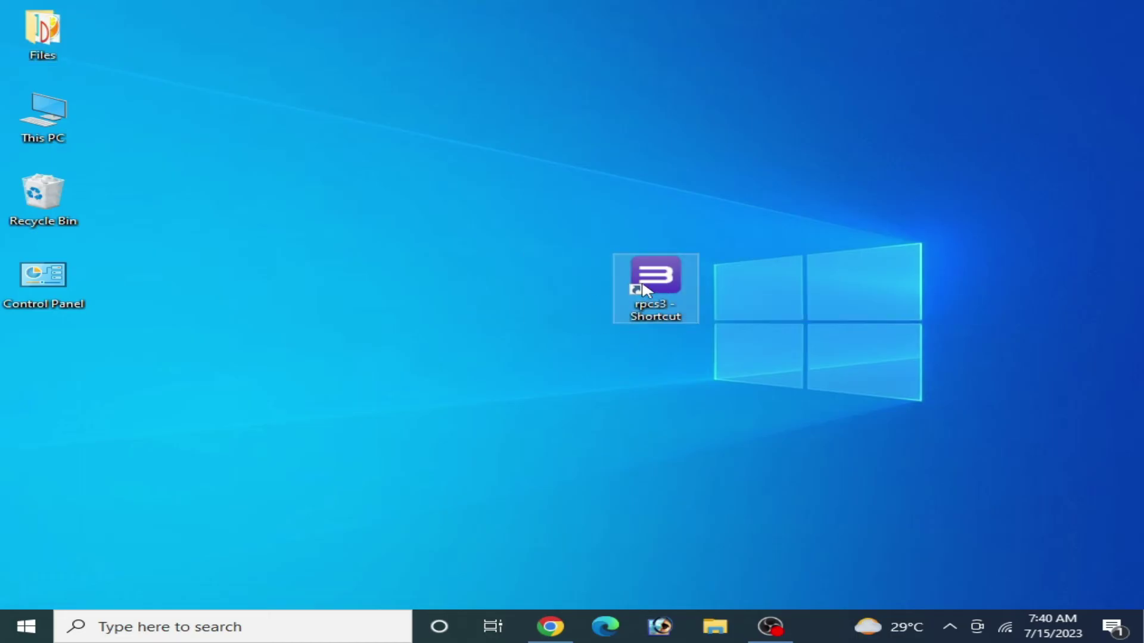
{"action": "right_click", "coordinate": [641, 285]}
{"action": "left_click", "coordinate": [706, 180]}
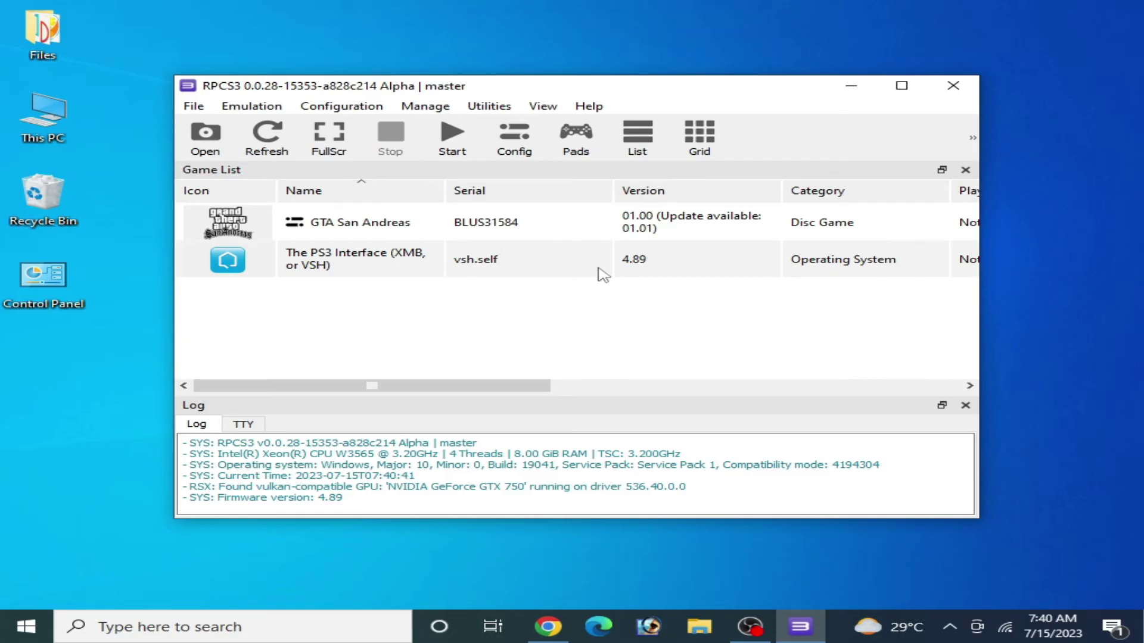
{"action": "left_click", "coordinate": [954, 85]}
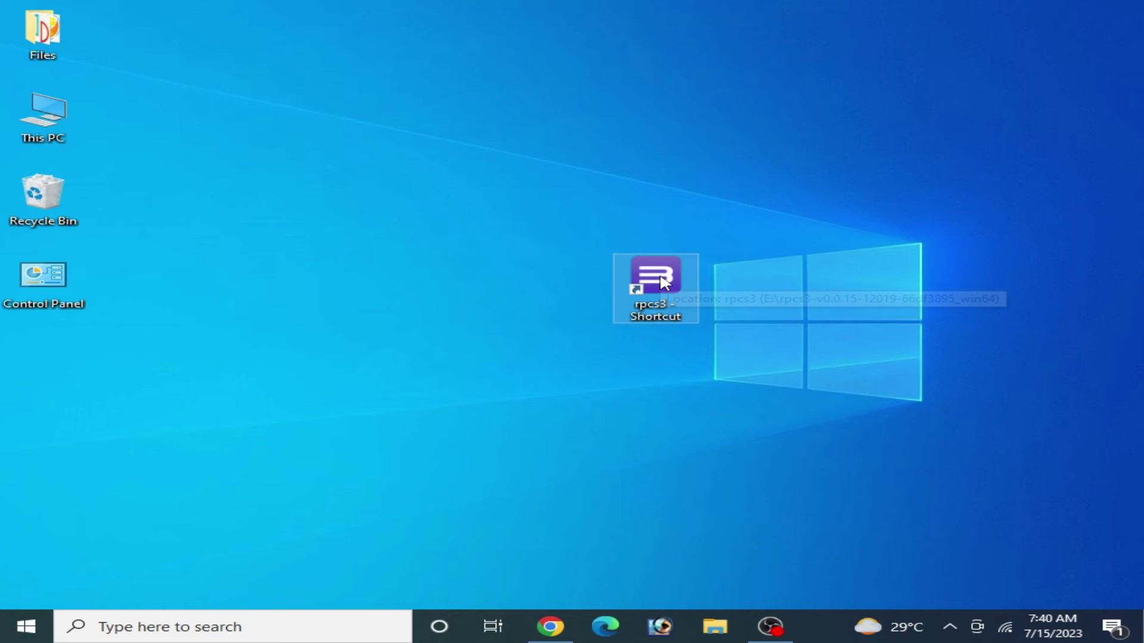
- Set the rpcs3 shortcut's compatibility mode to Windows 7
{"action": "right_click", "coordinate": [655, 295]}
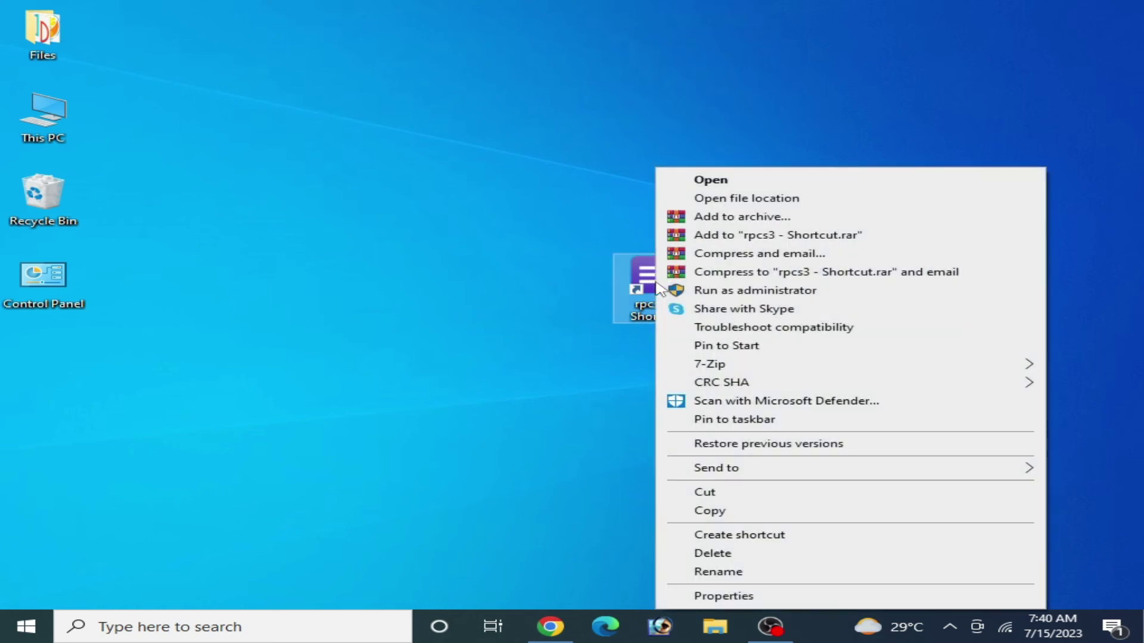
{"action": "left_click", "coordinate": [740, 594]}
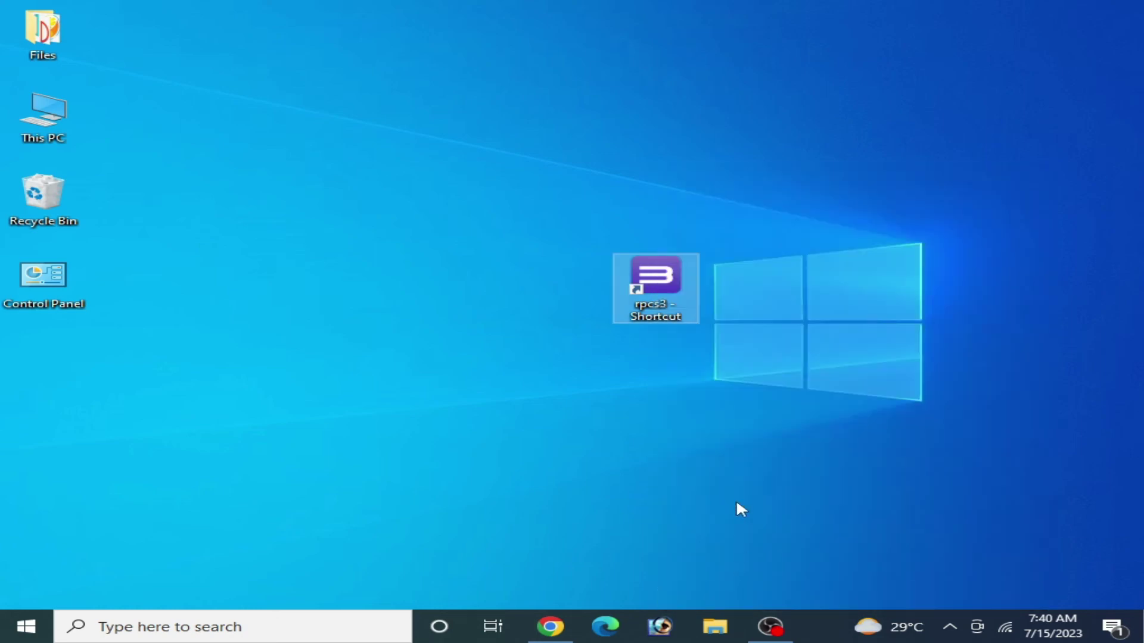
{"action": "left_click_drag", "start_coordinate": [783, 169], "coordinate": [387, 112]}
{"action": "left_click", "coordinate": [586, 149]}
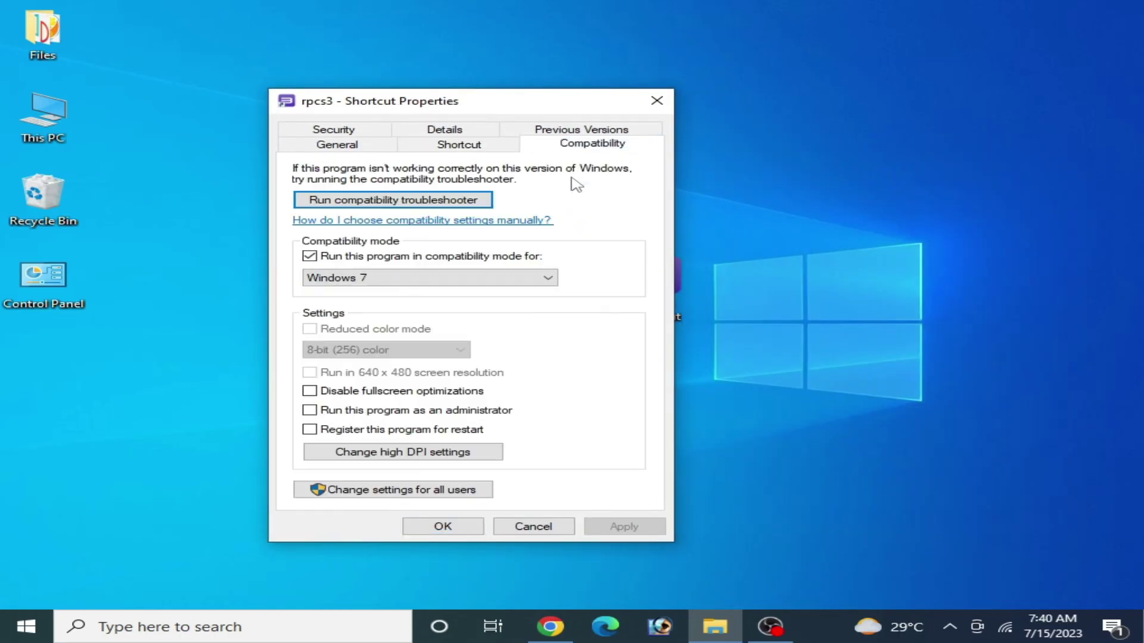
{"action": "left_click", "coordinate": [373, 278]}
{"action": "left_click", "coordinate": [374, 337]}
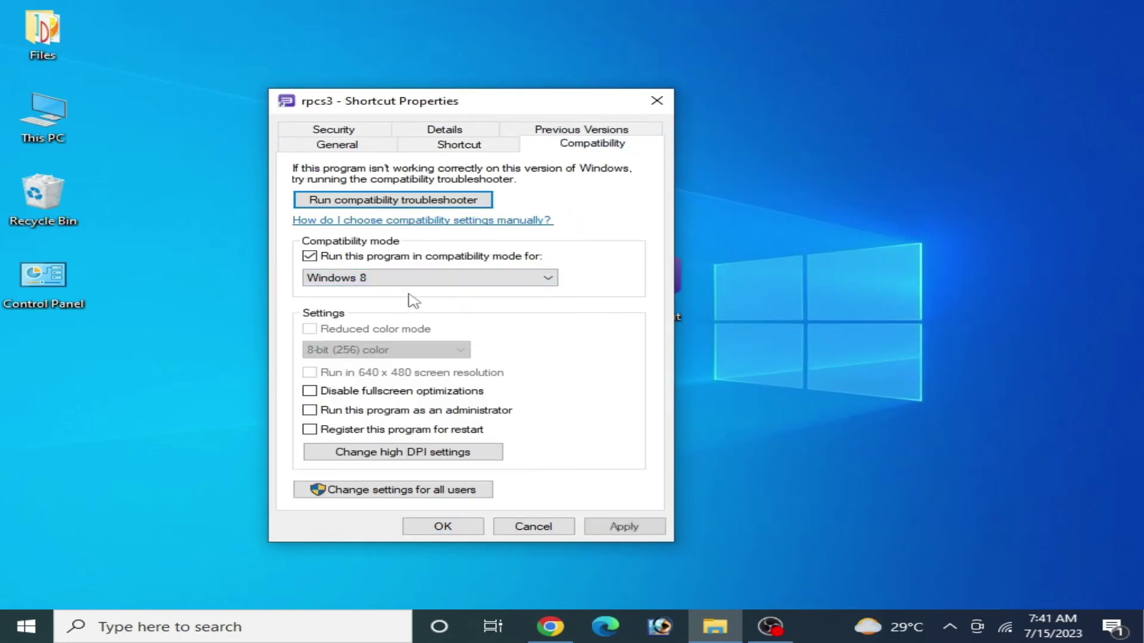
{"action": "left_click", "coordinate": [411, 278]}
{"action": "left_click", "coordinate": [365, 327]}
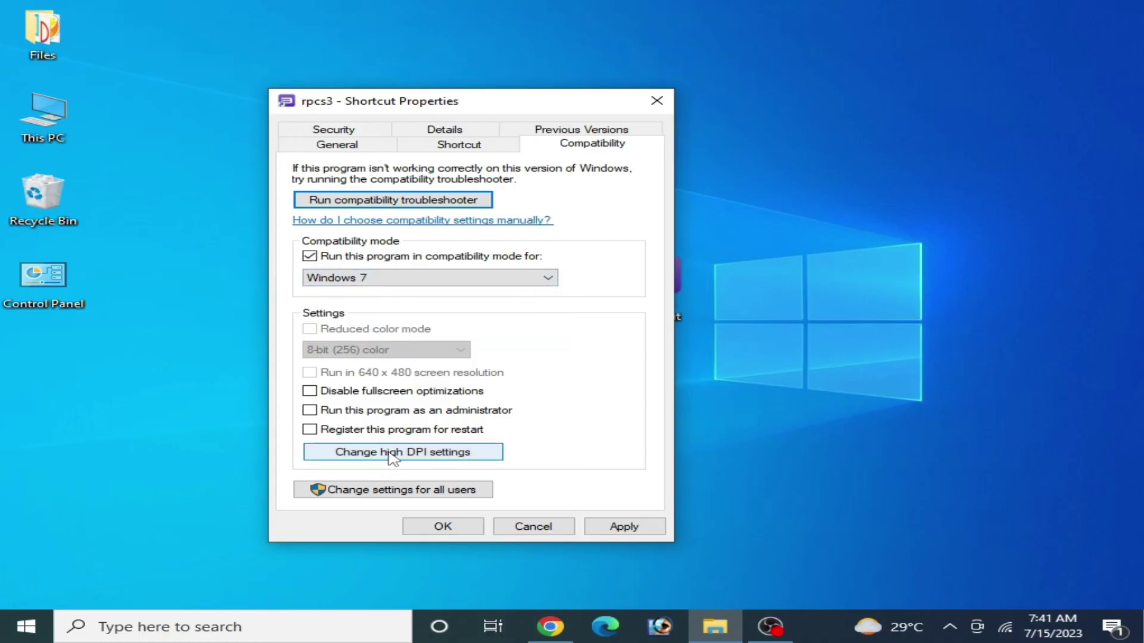
- Keep the high DPI override at System (Enhanced), enable Run as administrator, and apply
{"action": "left_click", "coordinate": [422, 454]}
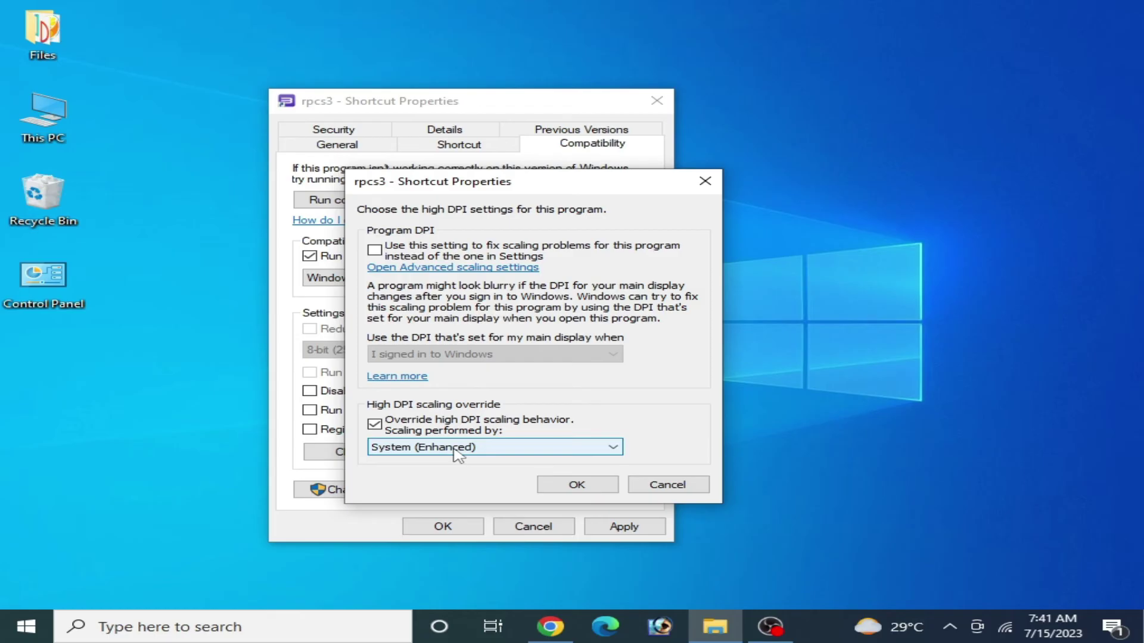
{"action": "left_click", "coordinate": [374, 425]}
{"action": "left_click", "coordinate": [374, 424]}
{"action": "left_click", "coordinate": [416, 451]}
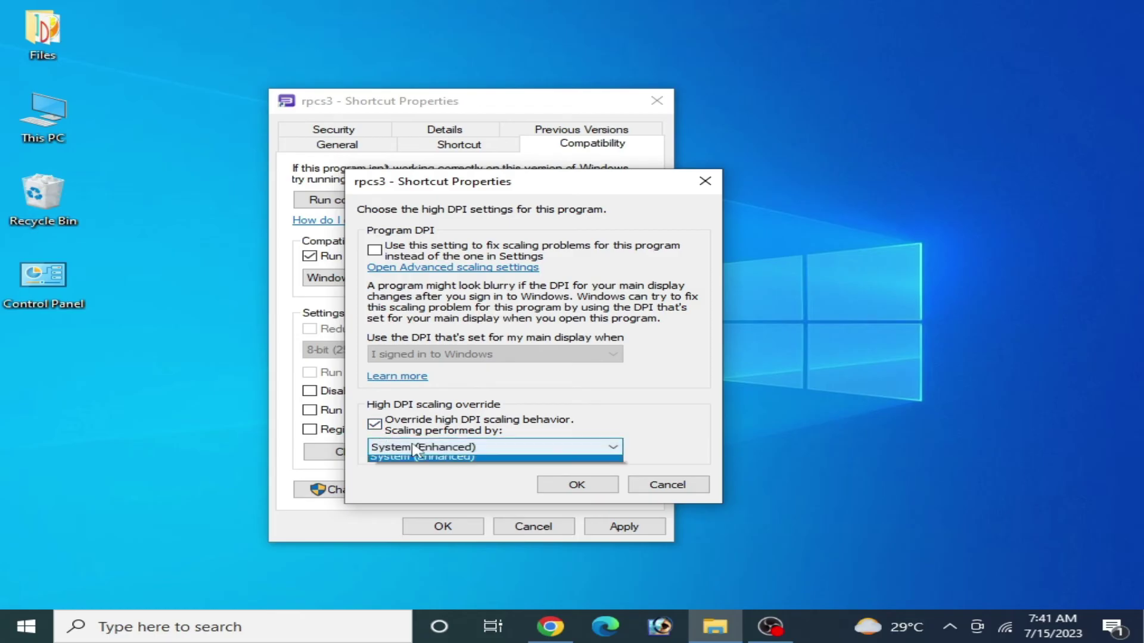
{"action": "left_click", "coordinate": [444, 484]}
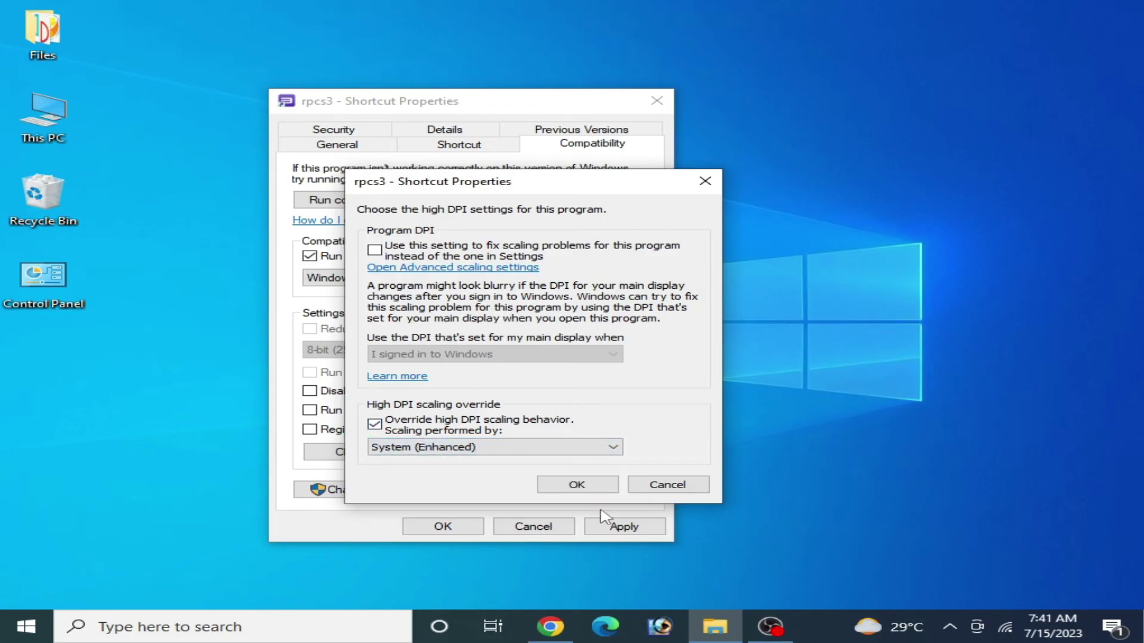
{"action": "left_click", "coordinate": [577, 484]}
{"action": "left_click", "coordinate": [622, 527]}
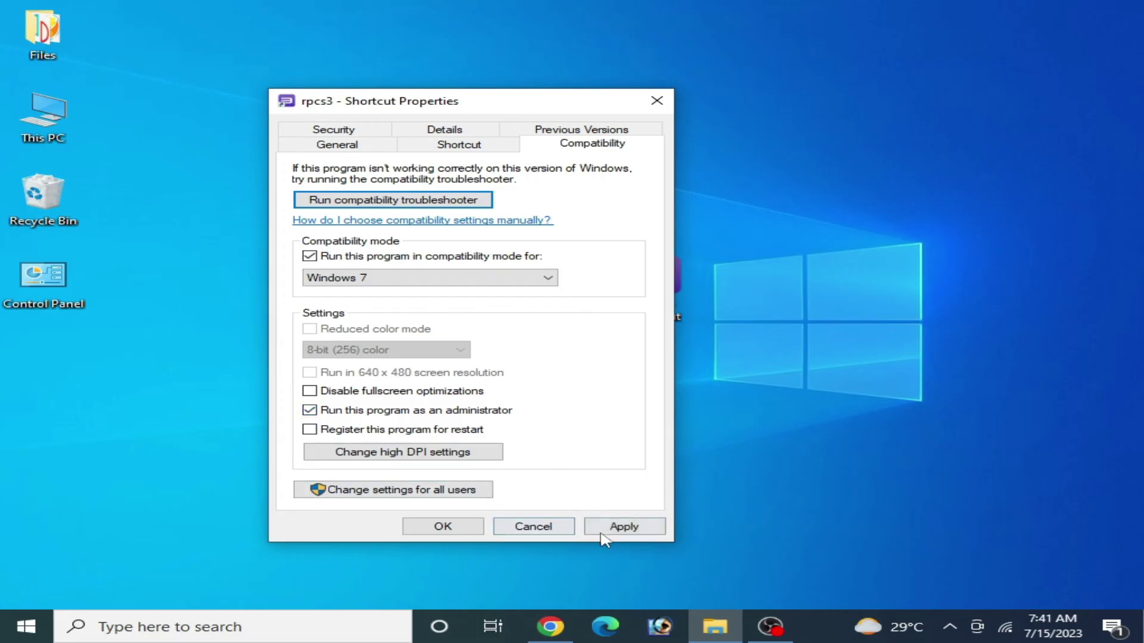
{"action": "left_click", "coordinate": [620, 527]}
{"action": "left_click", "coordinate": [447, 527]}
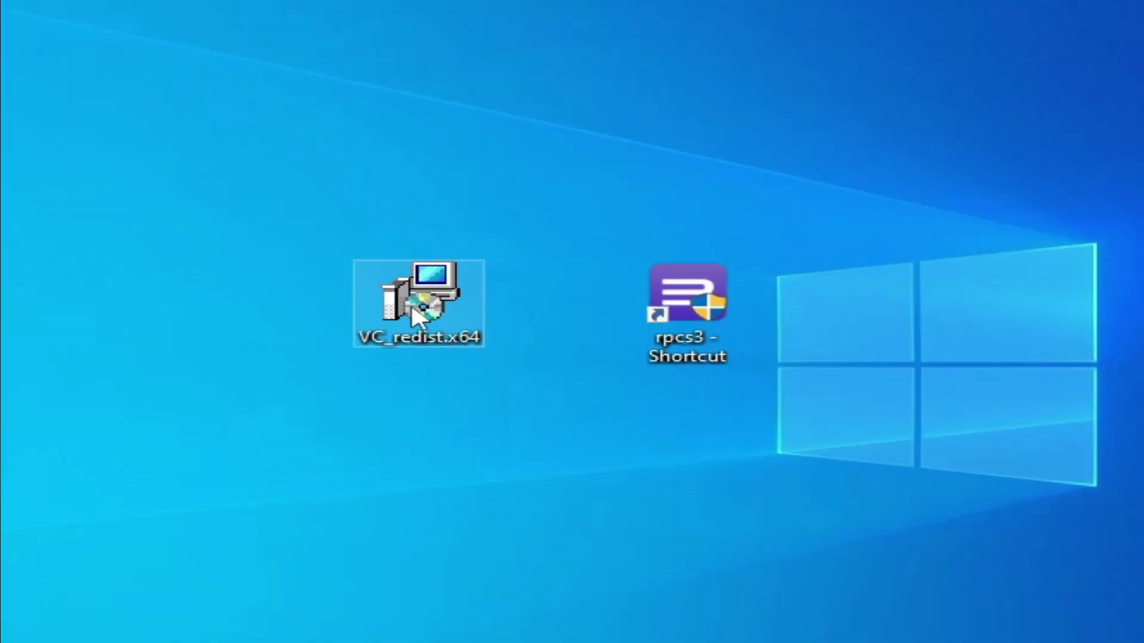
- Run VC_redist.x64 as administrator and repair the Visual C++ 2015-2022 x64 redistributable
{"action": "right_click", "coordinate": [412, 309]}
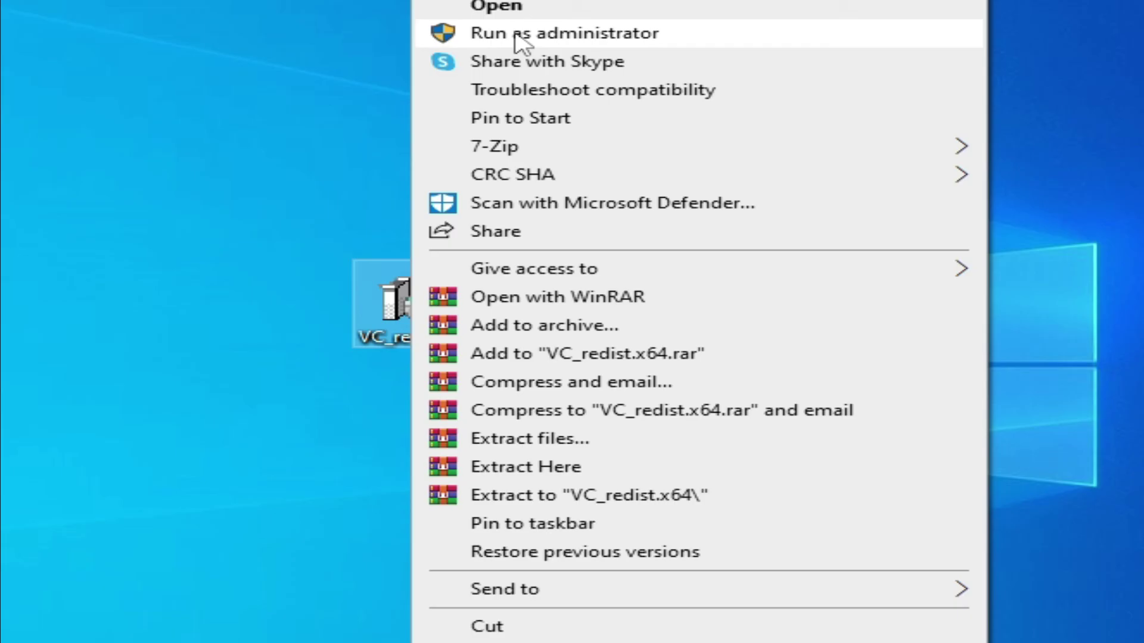
{"action": "left_click", "coordinate": [563, 37]}
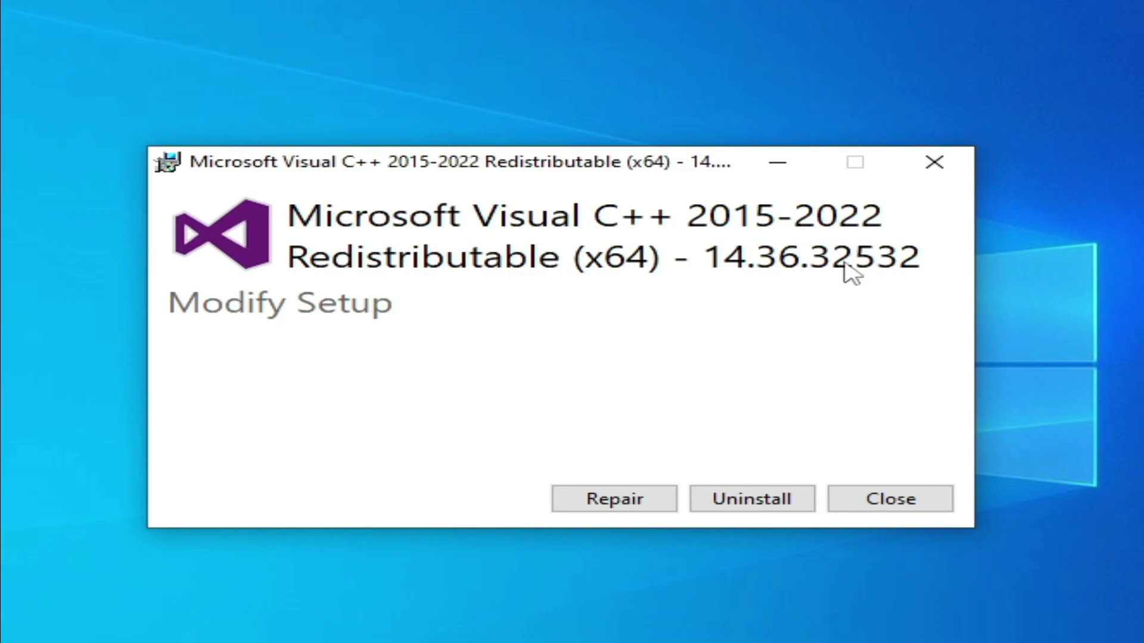
{"action": "left_click", "coordinate": [595, 499]}
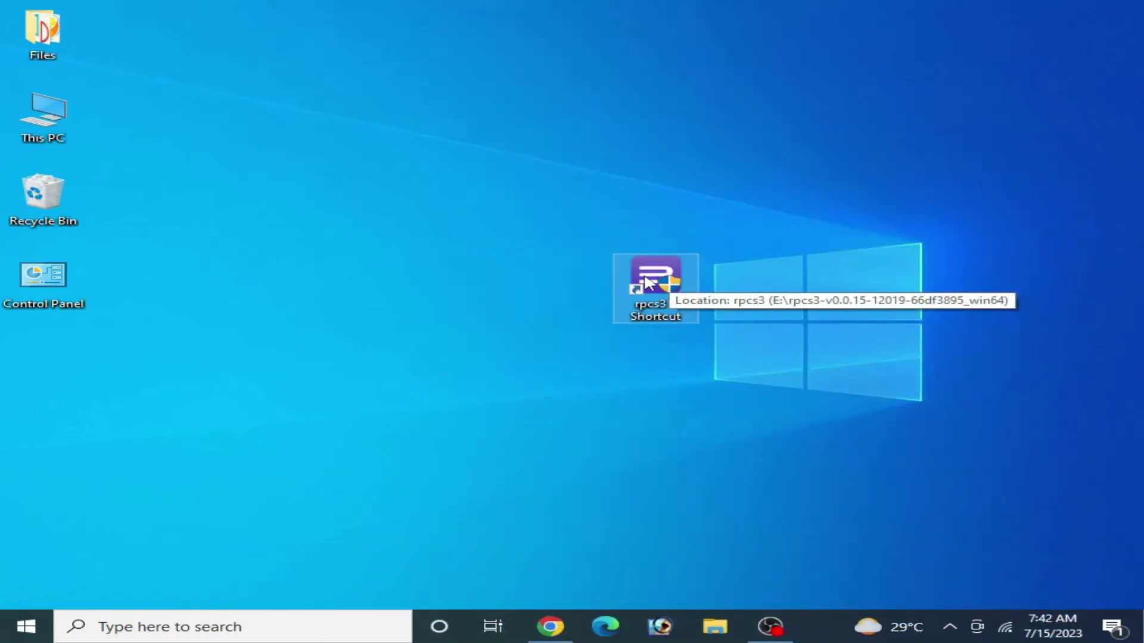
- Launch RPCS3 again from its desktop shortcut's context menu
{"action": "right_click", "coordinate": [647, 280]}
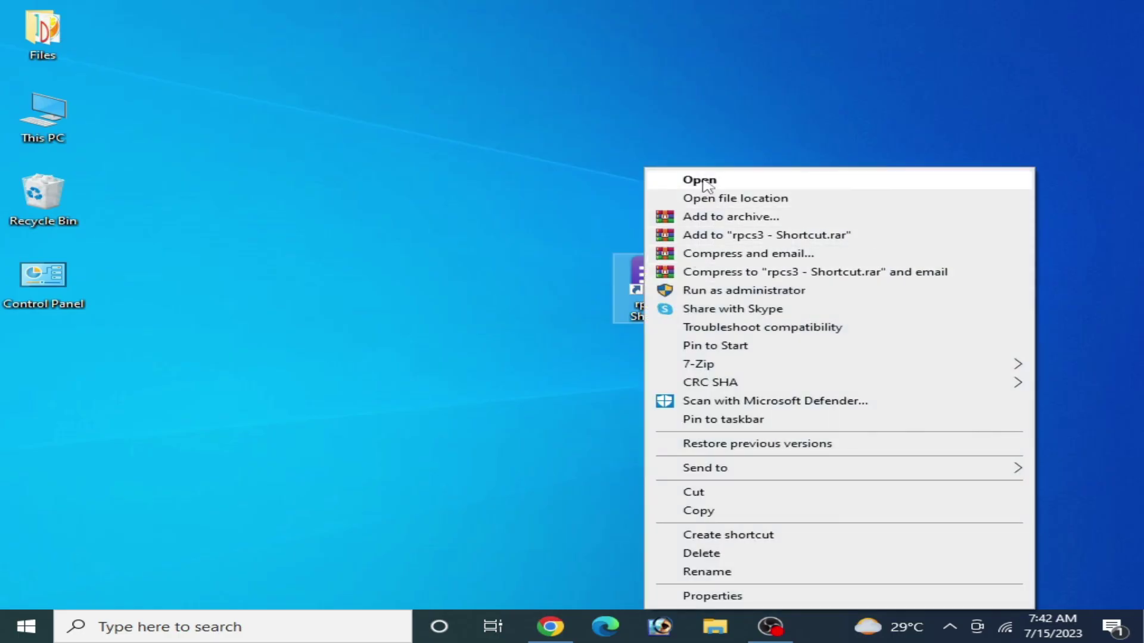
{"action": "left_click", "coordinate": [704, 180]}
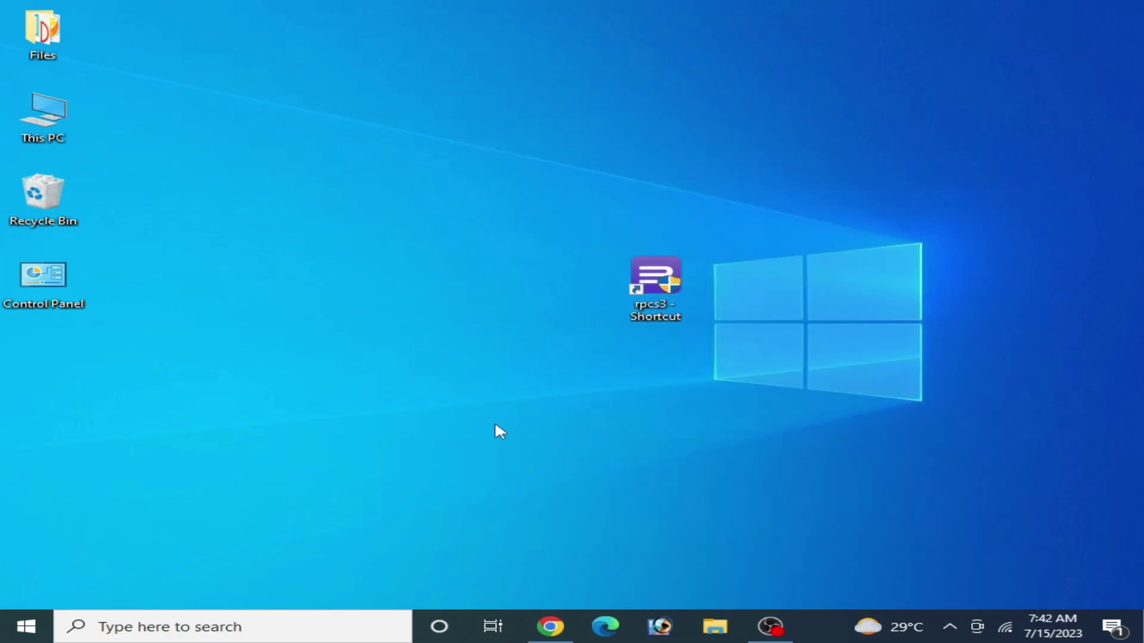